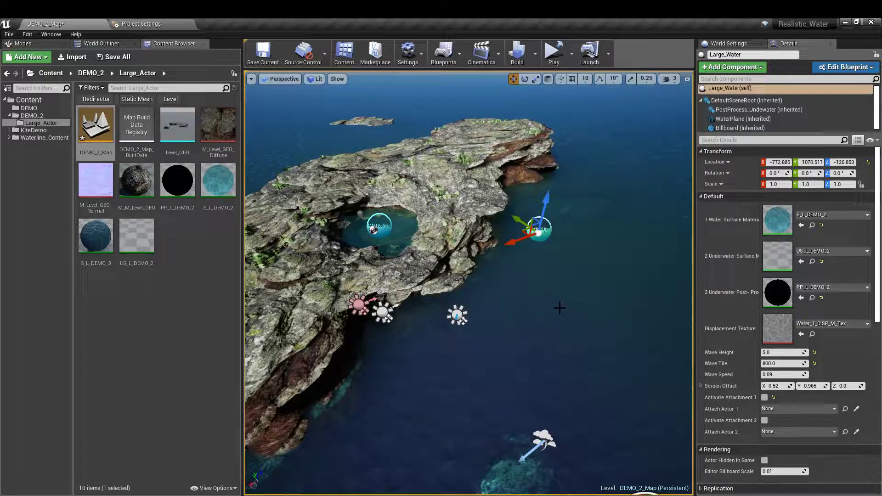
Examine the Large_Water surface around the rocky coast and out toward the horizon
{"action": "right_click_drag", "start_coordinate": [559, 307], "coordinate": [561, 281]}
{"action": "key", "text": "w"}
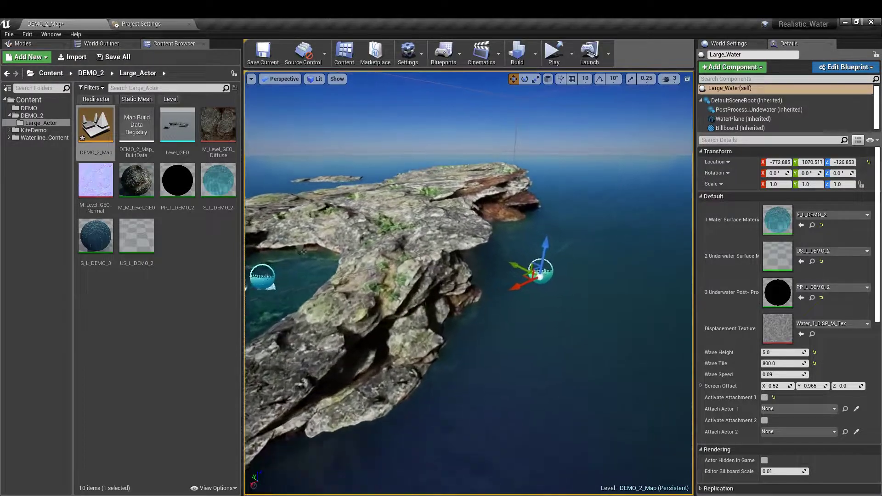
{"action": "right_click_drag", "start_coordinate": [615, 292], "coordinate": [661, 289]}
{"action": "right_click_drag", "start_coordinate": [451, 311], "coordinate": [347, 347]}
{"action": "key", "text": "F11"}
{"action": "key", "text": "e"}
{"action": "key", "text": "F11"}
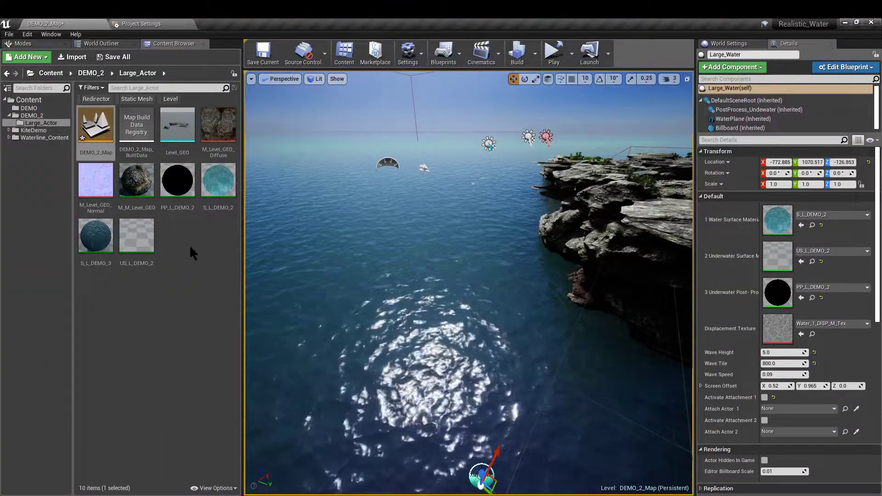
Add a basic Plane to the level beside the rocks and raise it above the water to about Z 62.5
{"action": "left_click", "coordinate": [39, 43]}
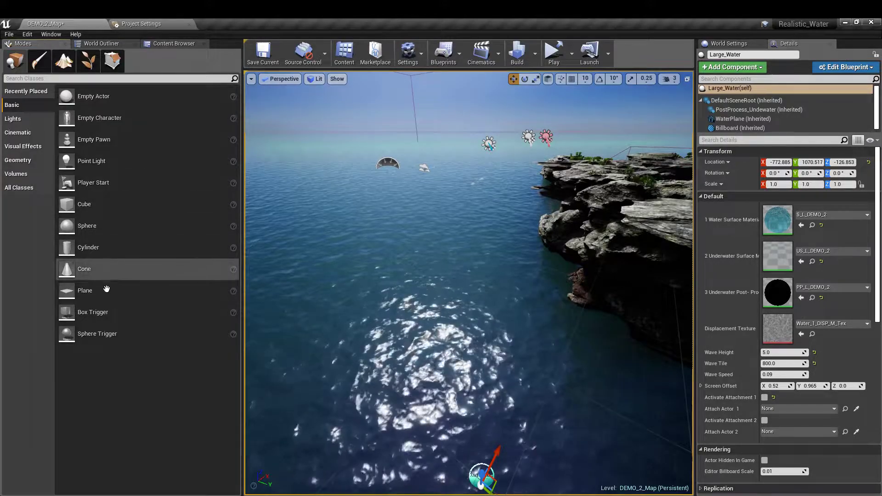
{"action": "left_click_drag", "start_coordinate": [430, 372], "coordinate": [430, 372]}
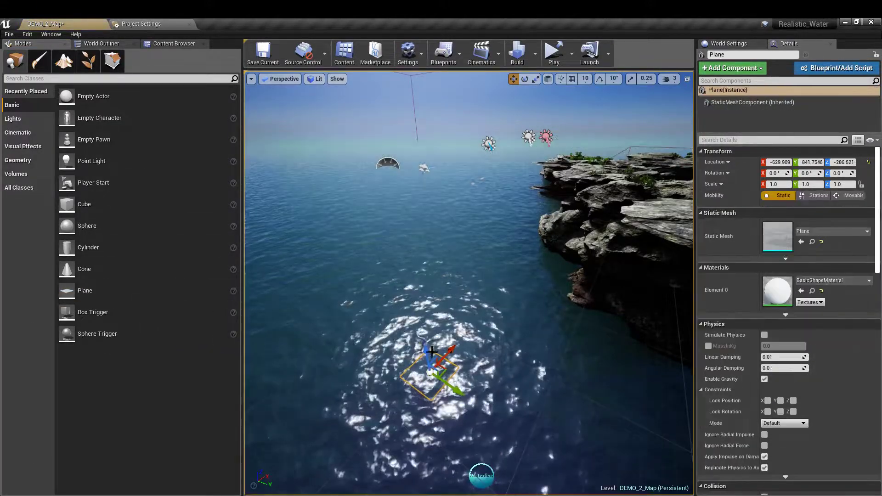
{"action": "key", "text": "a"}
{"action": "right_click_drag", "start_coordinate": [528, 380], "coordinate": [565, 384]}
Locate the surface material S_L_DEMO_2 used by the Large_Water actor and duplicate it
{"action": "left_click", "coordinate": [554, 418]}
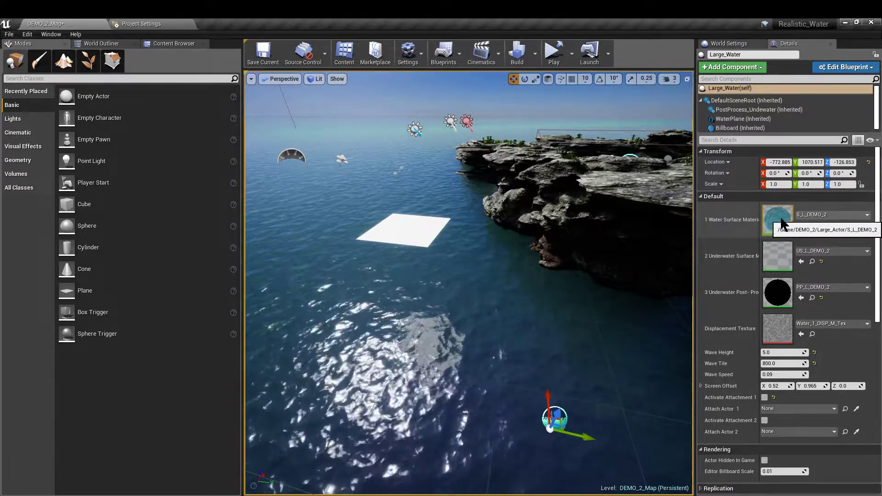
{"action": "left_click", "coordinate": [812, 226]}
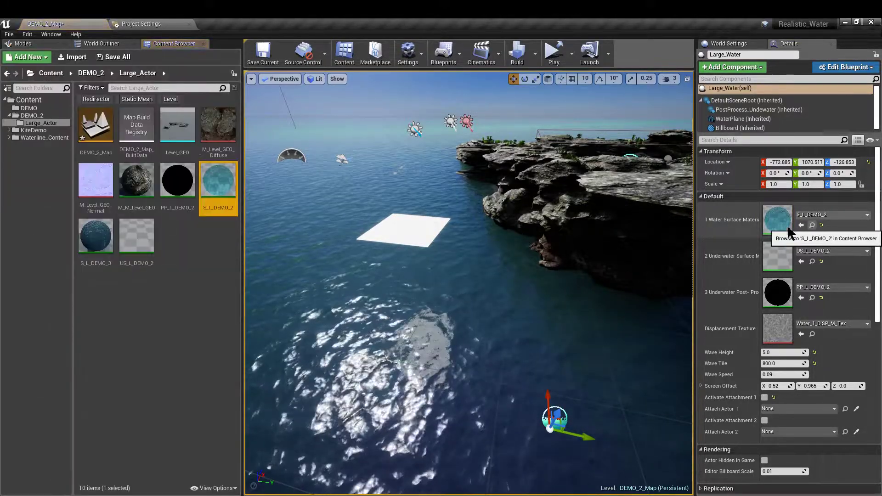
{"action": "right_click", "coordinate": [225, 198]}
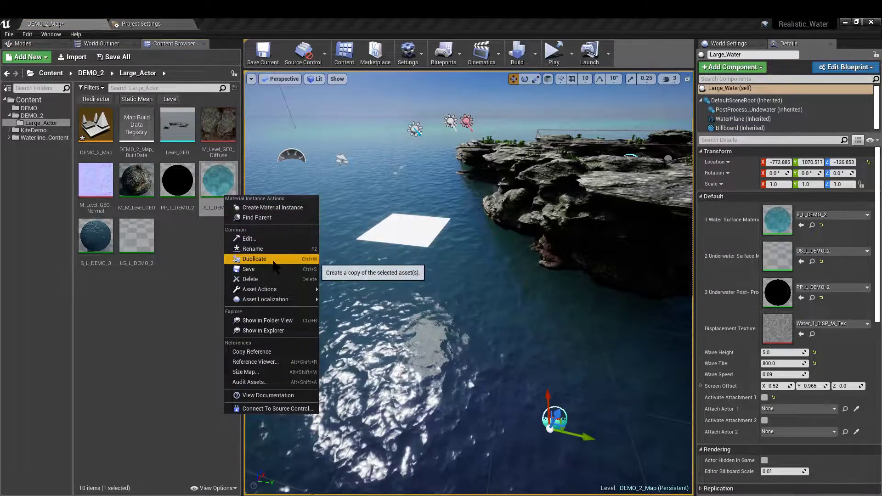
{"action": "left_click", "coordinate": [273, 262]}
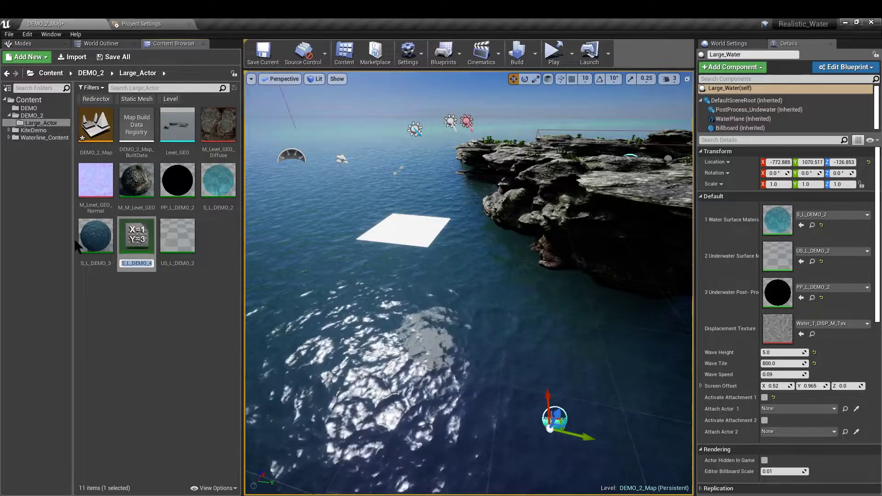
Name the duplicated water material BG_Sea
{"action": "key", "text": "BackSpace"}
{"action": "type", "text": "Ocea"}
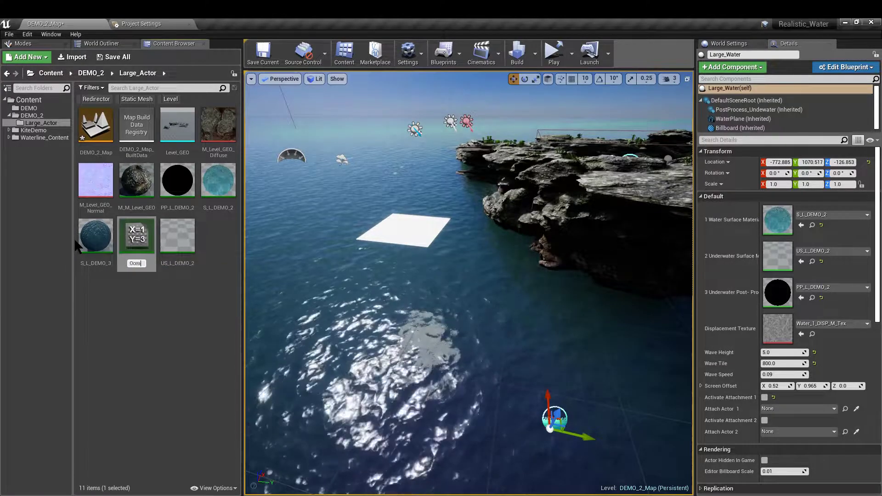
{"action": "key", "text": "BackSpace"}
{"action": "key", "text": "BackSpace"}
{"action": "key", "text": "BackSpace"}
{"action": "key", "text": "BackSpace"}
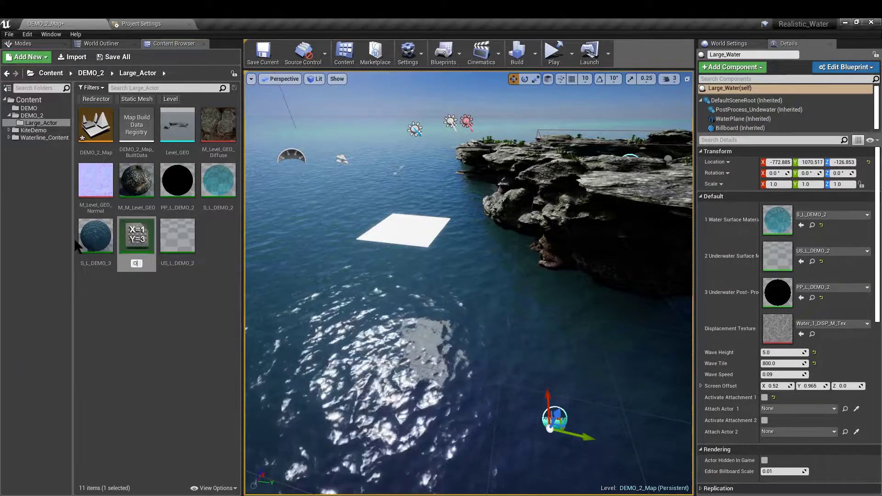
{"action": "type", "text": "BG)"}
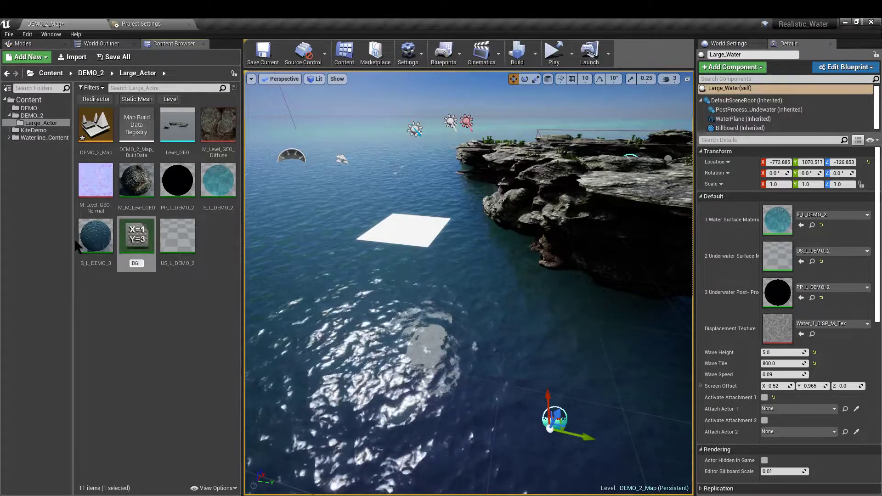
{"action": "key", "text": "BackSpace"}
{"action": "type", "text": "_Sea"}
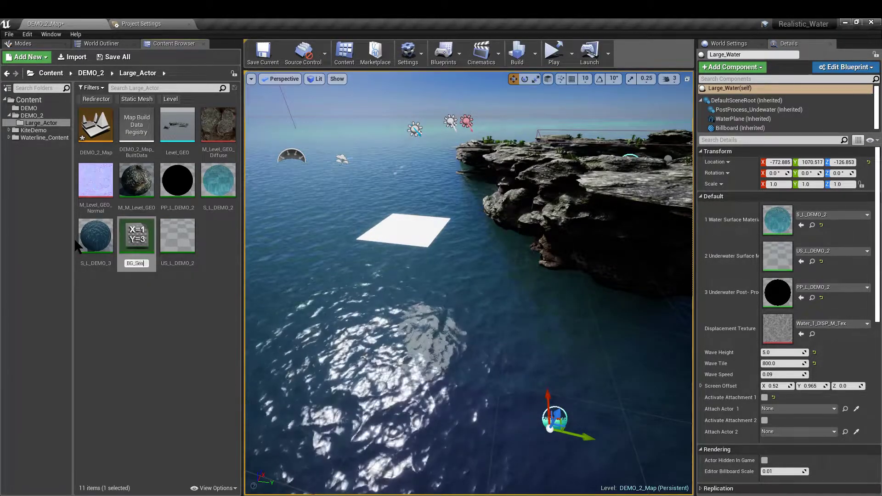
{"action": "key", "text": "Return"}
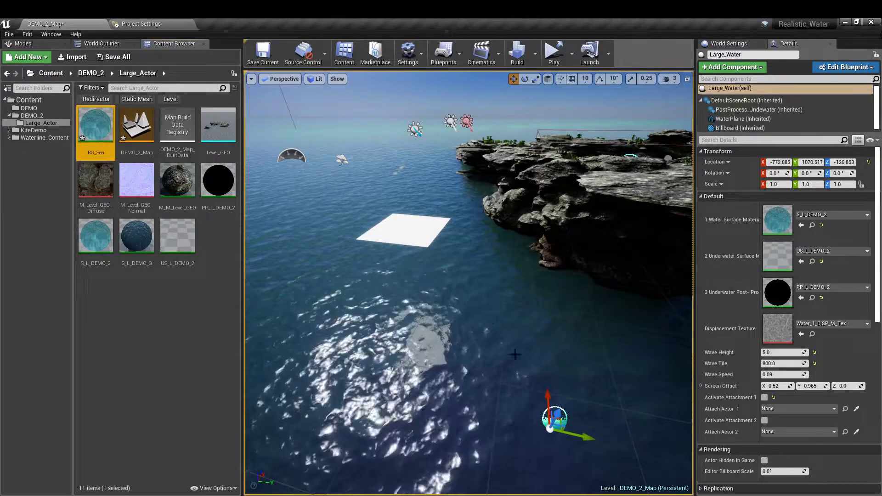
Lower the plane to about Z -88 and check it against the Large_Water actor's height
{"action": "left_click", "coordinate": [431, 242]}
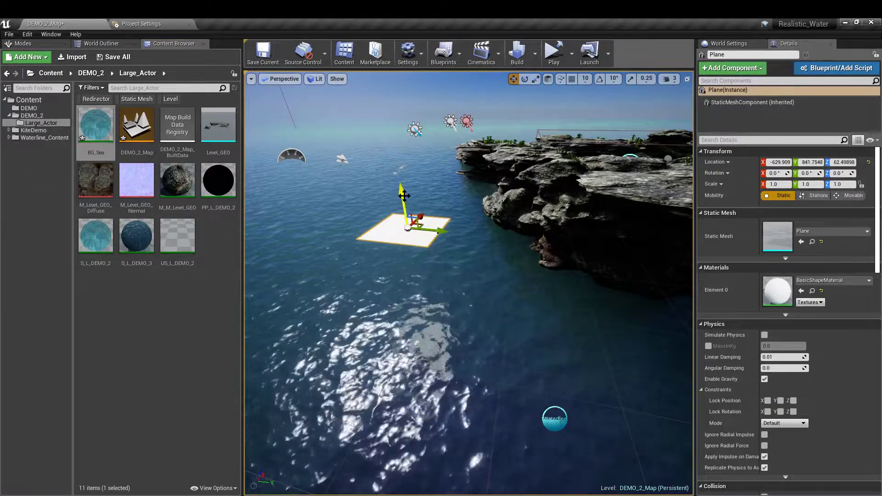
{"action": "left_click_drag", "start_coordinate": [404, 195], "coordinate": [414, 258]}
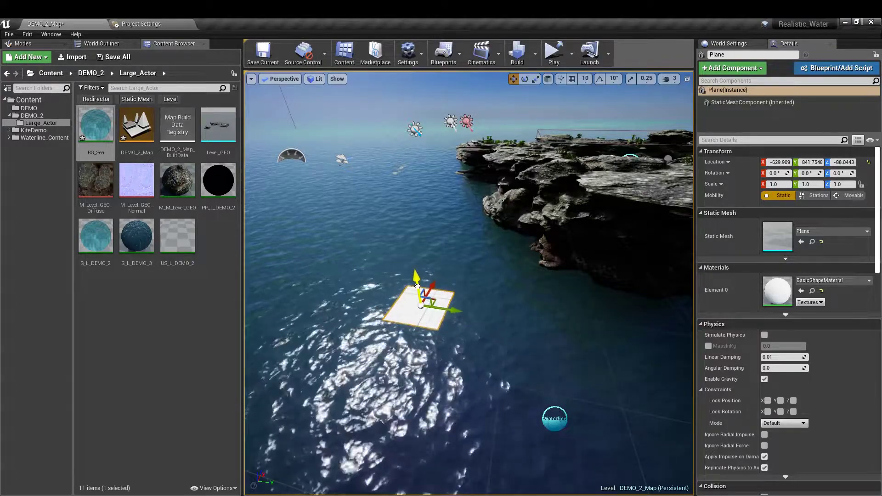
{"action": "left_click", "coordinate": [561, 426]}
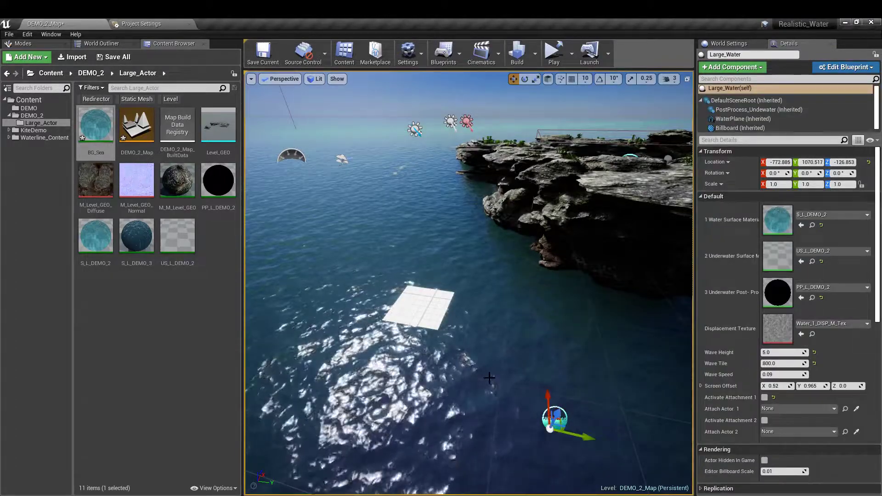
Set the plane's X and Y scale to 10000 so it spans the whole background
{"action": "left_click", "coordinate": [413, 304]}
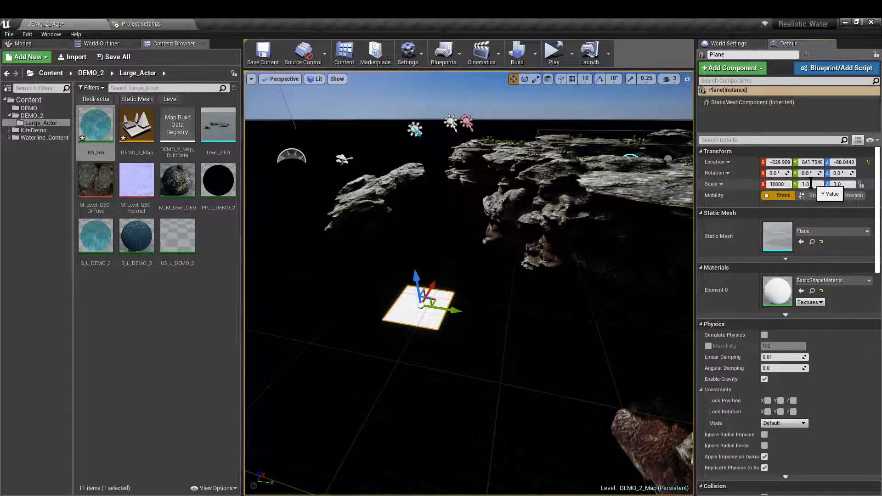
{"action": "key", "text": "Tab"}
{"action": "type", "text": "100"}
{"action": "key", "text": "Return"}
Assign the BG_Sea material to the plane's Element 0 and shift the plane slightly along its vertical axis
{"action": "right_click_drag", "start_coordinate": [468, 283], "coordinate": [448, 283]}
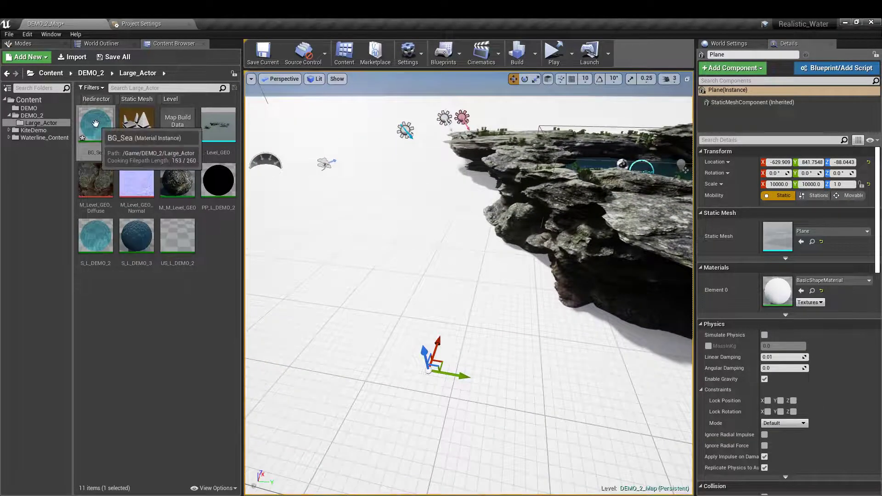
{"action": "left_click_drag", "start_coordinate": [95, 123], "coordinate": [777, 290]}
{"action": "right_click_drag", "start_coordinate": [459, 275], "coordinate": [446, 235]}
{"action": "middle_click_drag", "start_coordinate": [446, 236], "coordinate": [446, 202]}
{"action": "right_click_drag", "start_coordinate": [447, 202], "coordinate": [400, 282]}
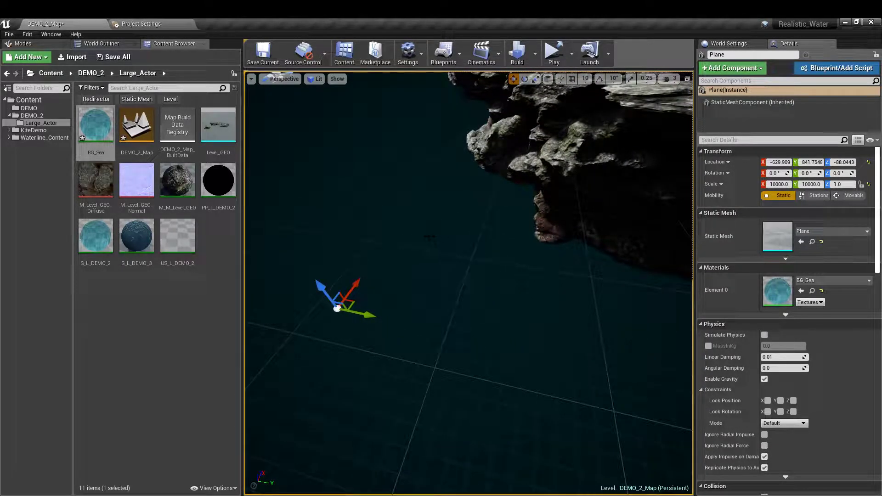
{"action": "left_click_drag", "start_coordinate": [320, 286], "coordinate": [305, 246]}
{"action": "right_click_drag", "start_coordinate": [305, 246], "coordinate": [309, 198]}
Open the BG_Sea material instance and change its parent material to 4_PC_Water_S_Low
{"action": "double_click", "coordinate": [779, 290]}
{"action": "left_click_drag", "start_coordinate": [779, 195], "coordinate": [675, 10]}
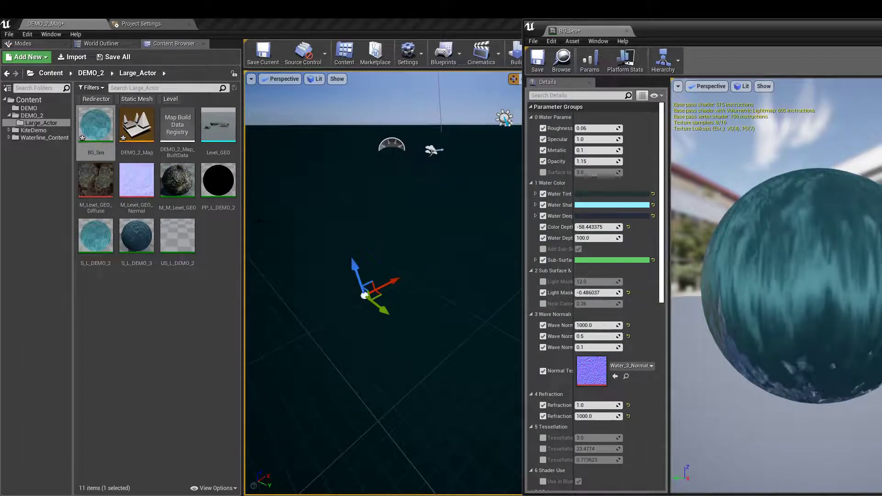
{"action": "scroll", "coordinate": [592, 315], "scroll_direction": "down", "scroll_amount": 5}
{"action": "scroll", "coordinate": [592, 315], "scroll_direction": "down", "scroll_amount": 3}
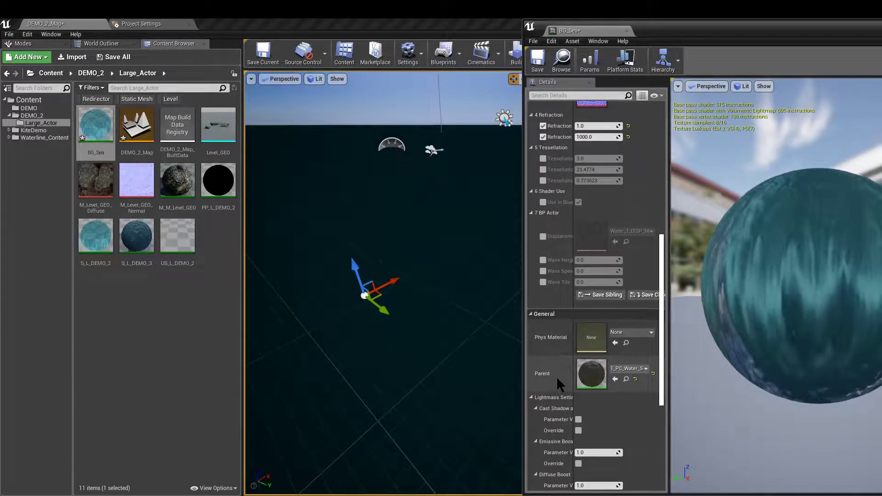
{"action": "left_click", "coordinate": [626, 379]}
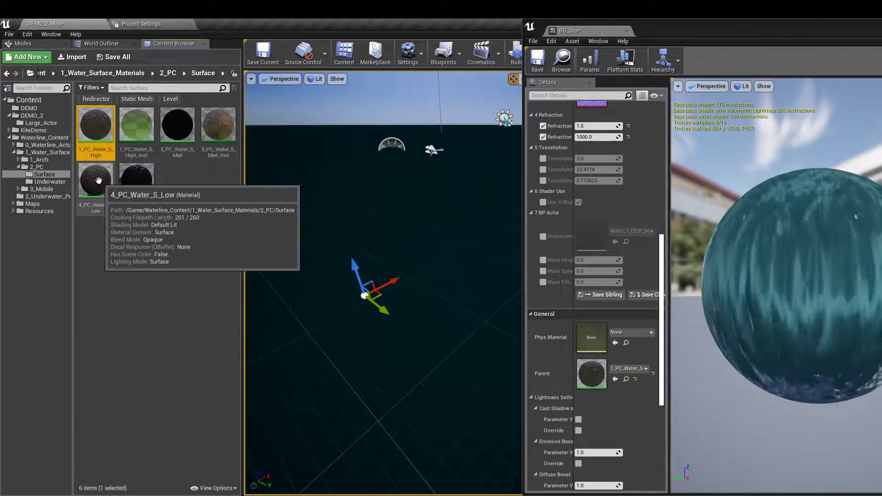
{"action": "left_click_drag", "start_coordinate": [98, 180], "coordinate": [602, 374]}
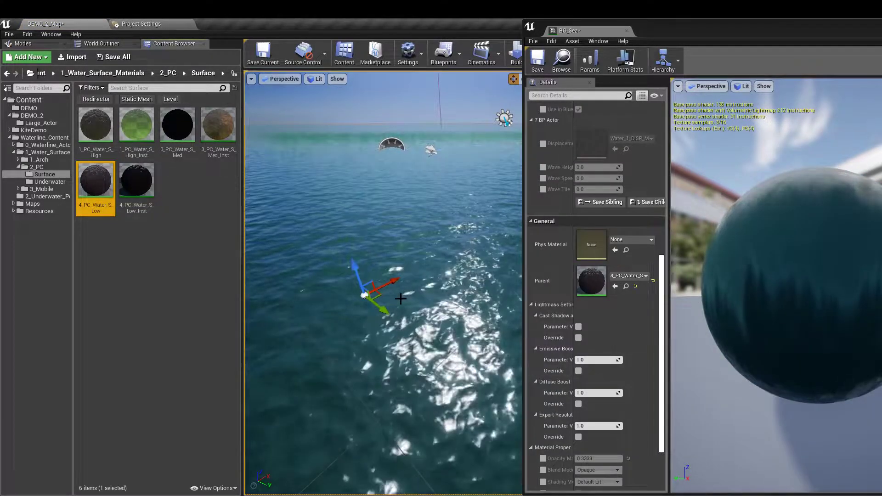
Reposition the BG_Sea material editor window so that more of the water in the viewport stays uncovered
{"action": "right_click_drag", "start_coordinate": [401, 298], "coordinate": [434, 284]}
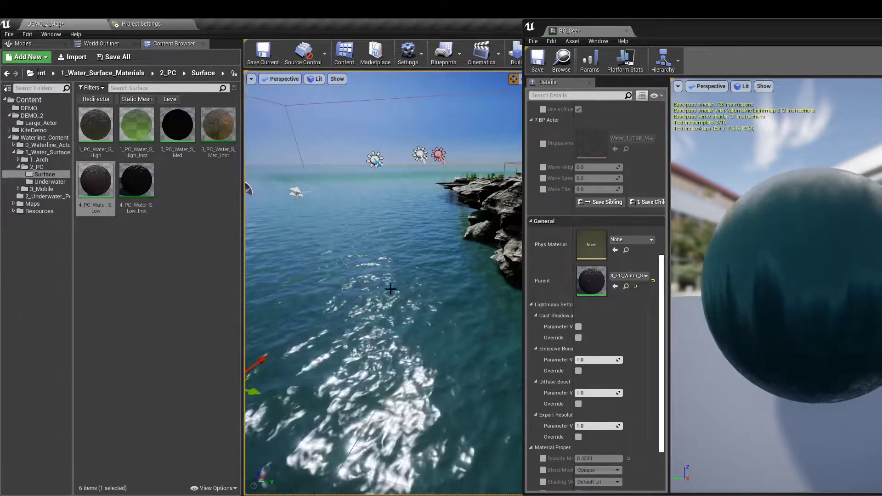
{"action": "scroll", "coordinate": [597, 333], "scroll_direction": "up", "scroll_amount": 2}
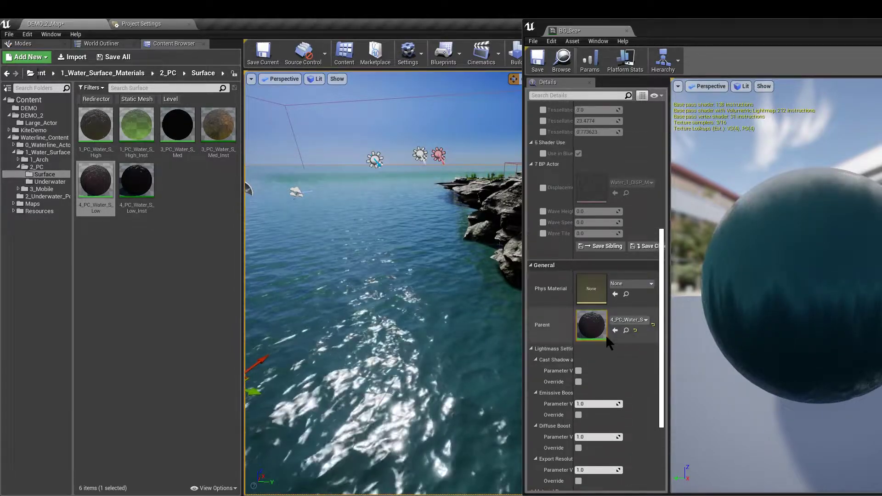
{"action": "right_click_drag", "start_coordinate": [415, 201], "coordinate": [431, 241]}
{"action": "left_click_drag", "start_coordinate": [682, 28], "coordinate": [881, 62]}
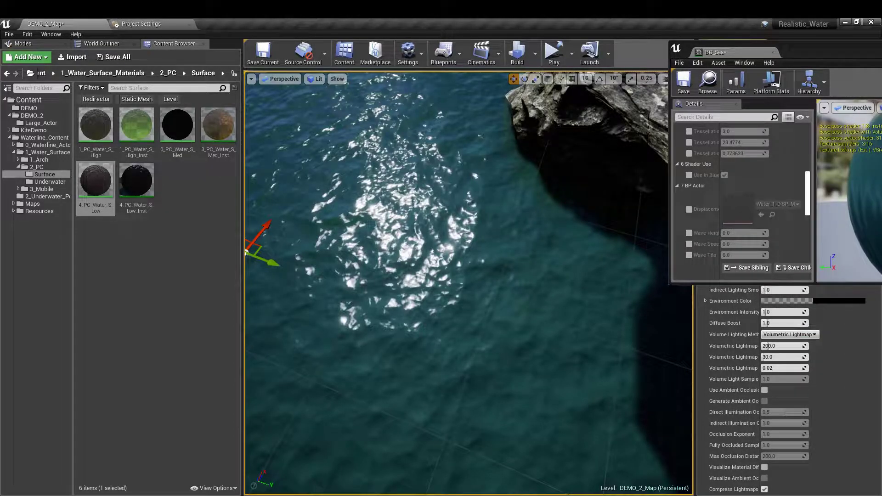
{"action": "left_click_drag", "start_coordinate": [735, 53], "coordinate": [323, 177]}
{"action": "left_click_drag", "start_coordinate": [881, 74], "coordinate": [806, 43]}
{"action": "left_click_drag", "start_coordinate": [540, 172], "coordinate": [825, 226]}
{"action": "left_click_drag", "start_coordinate": [771, 222], "coordinate": [766, 19]}
Show the viewport full screen in game view, with the BG_Sea material editor moved further aside
{"action": "right_click_drag", "start_coordinate": [455, 203], "coordinate": [459, 186]}
{"action": "key", "text": "F11"}
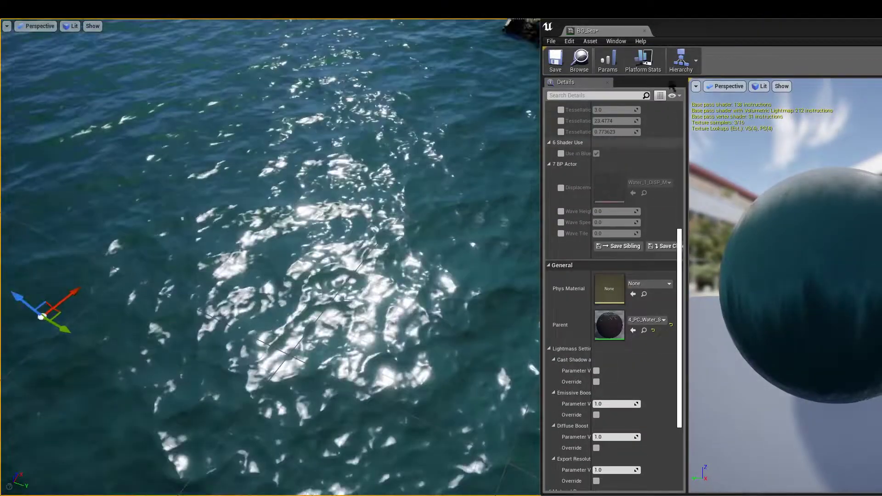
{"action": "left_click_drag", "start_coordinate": [686, 35], "coordinate": [831, 35]}
{"action": "right_click_drag", "start_coordinate": [478, 170], "coordinate": [470, 134]}
{"action": "key", "text": "g"}
{"action": "right_click_drag", "start_coordinate": [478, 170], "coordinate": [482, 141]}
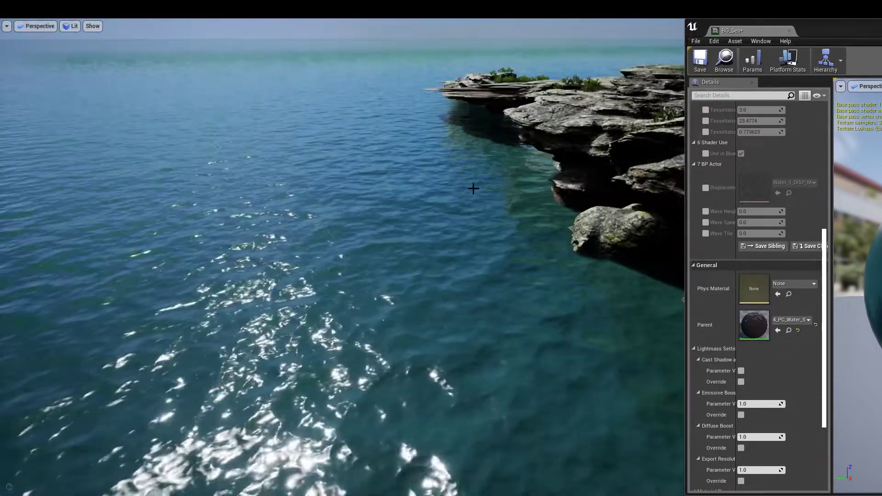
Set the hue of BG_Sea's Water Tint color to 199 for a bluer sea
{"action": "right_click_drag", "start_coordinate": [482, 230], "coordinate": [703, 232]}
{"action": "key", "text": "w"}
{"action": "scroll", "coordinate": [758, 339], "scroll_direction": "up", "scroll_amount": 10}
{"action": "left_click", "coordinate": [755, 171]}
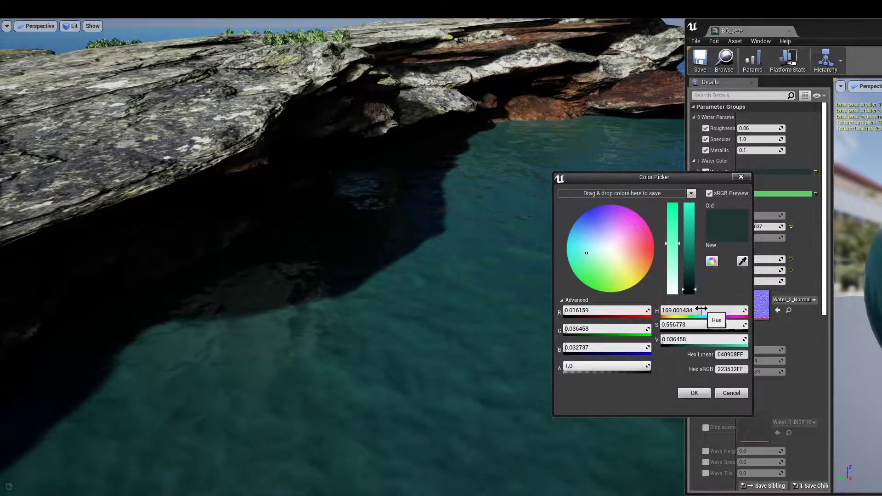
{"action": "left_click_drag", "start_coordinate": [703, 308], "coordinate": [711, 308]}
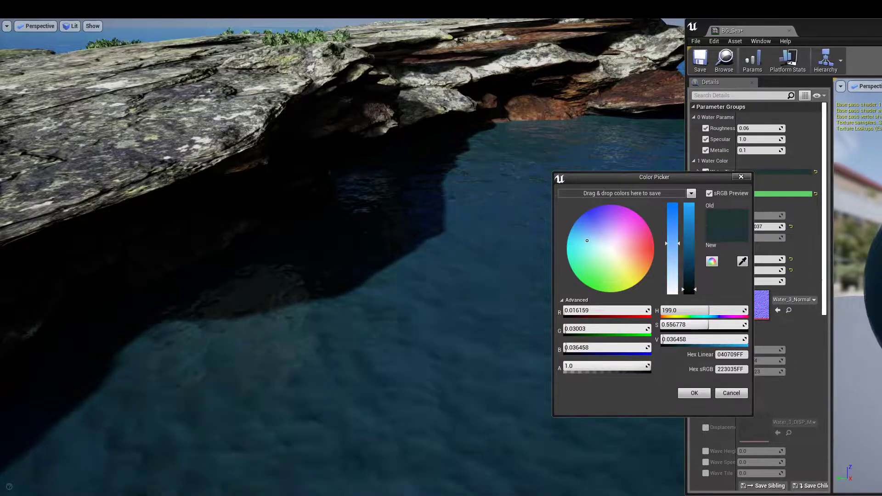
{"action": "right_click_drag", "start_coordinate": [413, 257], "coordinate": [542, 375]}
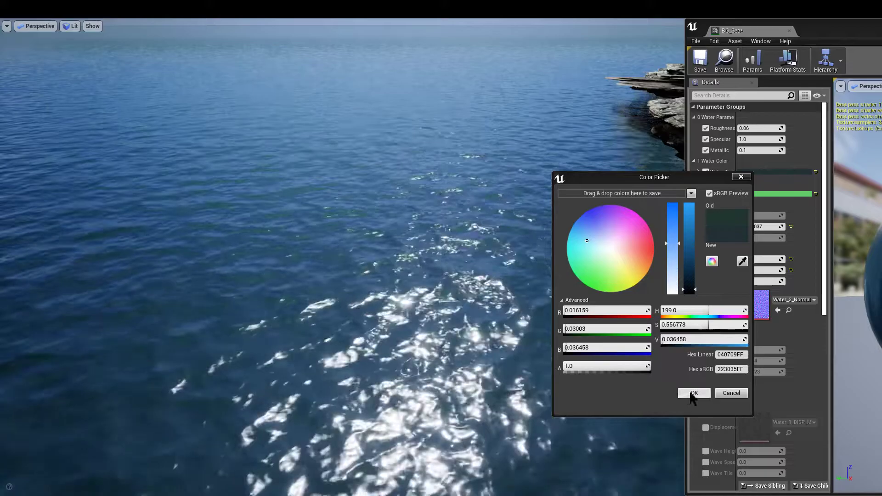
{"action": "left_click", "coordinate": [692, 394]}
Brighten BG_Sea's green Sub-Surface color to a value of about 0.896
{"action": "left_click", "coordinate": [754, 193]}
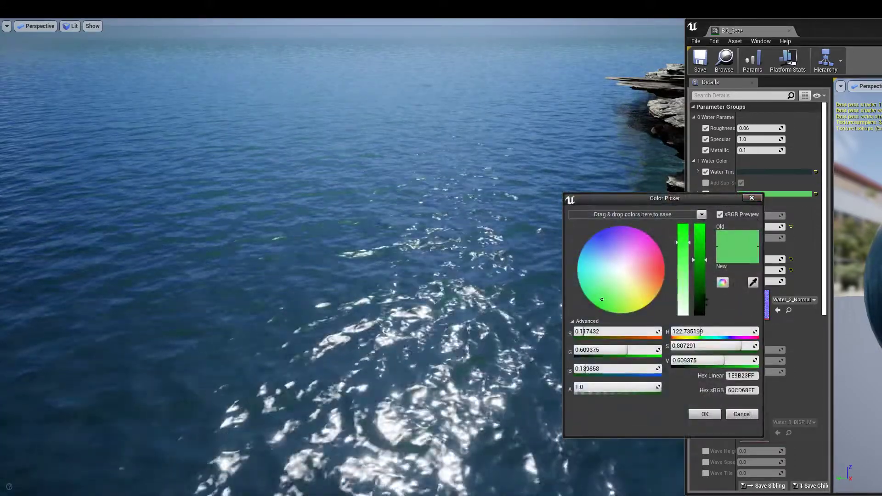
{"action": "left_click", "coordinate": [704, 242]}
{"action": "left_click_drag", "start_coordinate": [704, 236], "coordinate": [704, 234]}
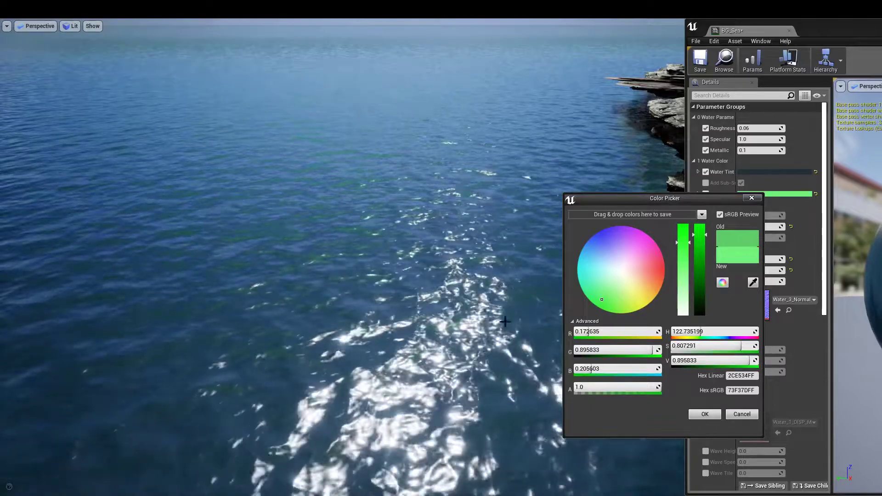
{"action": "left_click", "coordinate": [701, 415]}
{"action": "mouse_move", "coordinate": [499, 327]}
{"action": "right_mouse_down"}
{"action": "mouse_move", "coordinate": [531, 326]}
{"action": "mouse_move", "coordinate": [503, 305]}
{"action": "mouse_move", "coordinate": [487, 308]}
{"action": "mouse_move", "coordinate": [489, 295]}
{"action": "mouse_move", "coordinate": [486, 324]}
{"action": "right_mouse_up"}
{"action": "key", "text": "d"}
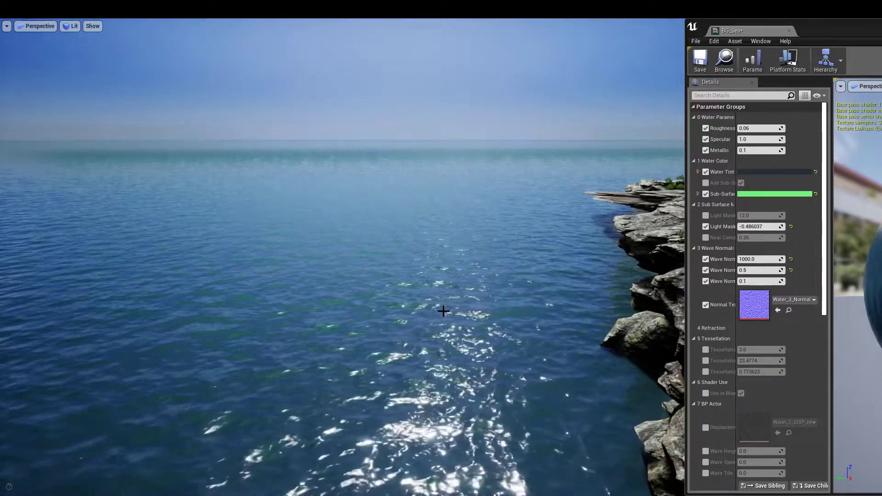
{"action": "right_click_drag", "start_coordinate": [538, 254], "coordinate": [507, 268]}
{"action": "key", "text": "d"}
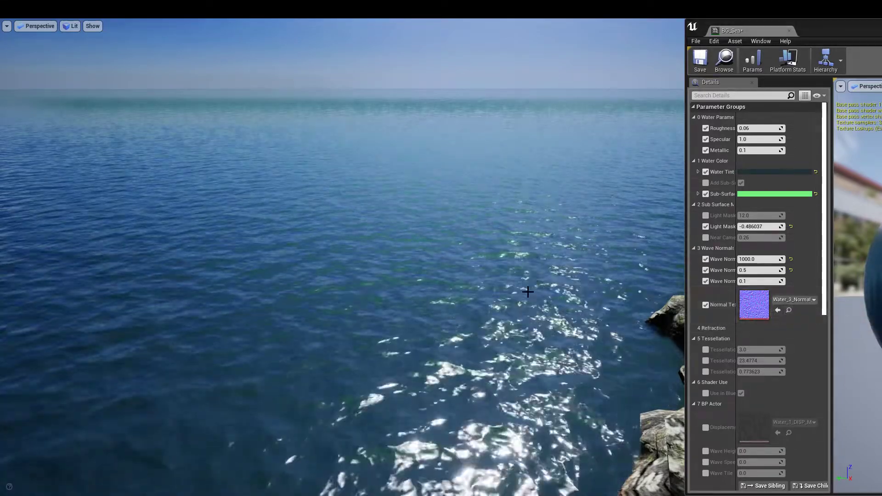
Leave the full-screen viewport and assign Water_1_Normal_Tex as BG_Sea's normal texture
{"action": "right_click_drag", "start_coordinate": [528, 292], "coordinate": [533, 299]}
{"action": "key", "text": "F11"}
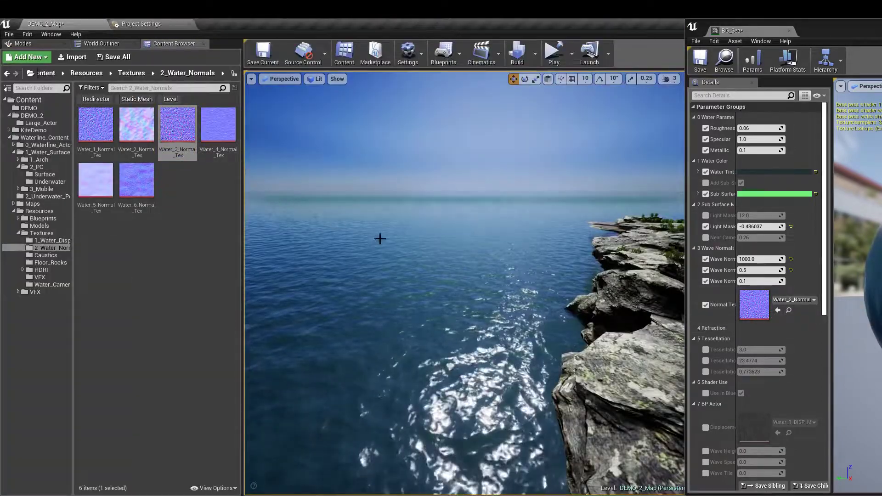
{"action": "right_click_drag", "start_coordinate": [437, 281], "coordinate": [429, 298]}
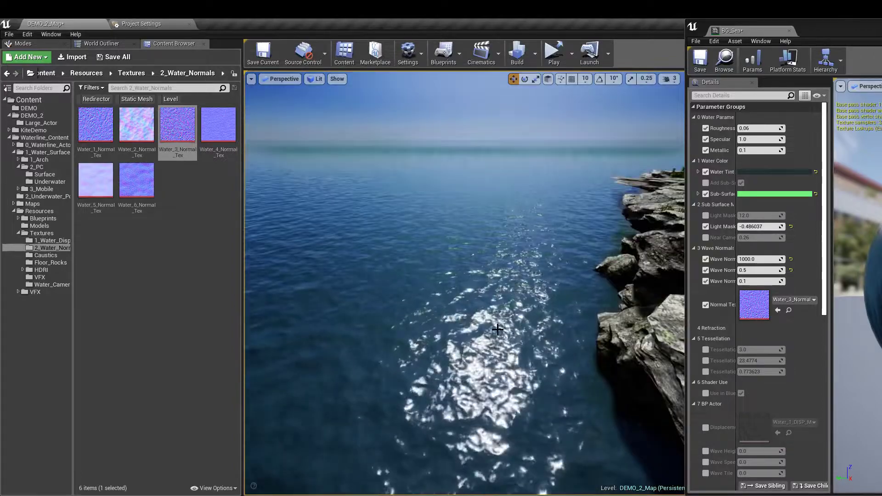
{"action": "mouse_move", "coordinate": [95, 125]}
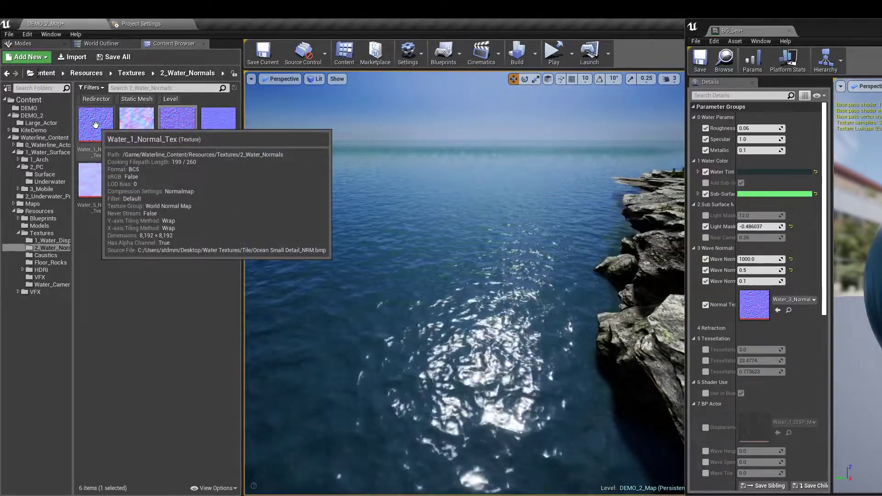
{"action": "left_click_drag", "start_coordinate": [95, 124], "coordinate": [752, 308]}
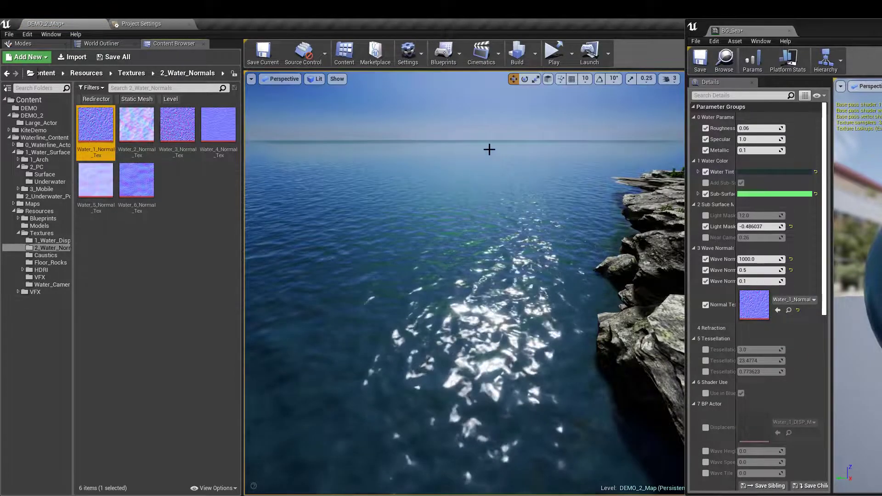
Set BG_Sea's first Wave Normals value to 300 with the viewport shown full screen
{"action": "mouse_move", "coordinate": [483, 174]}
{"action": "right_mouse_down"}
{"action": "mouse_move", "coordinate": [482, 164]}
{"action": "mouse_move", "coordinate": [441, 184]}
{"action": "mouse_move", "coordinate": [381, 163]}
{"action": "mouse_move", "coordinate": [474, 168]}
{"action": "mouse_move", "coordinate": [473, 184]}
{"action": "right_mouse_up"}
{"action": "key", "text": "F11"}
{"action": "left_click", "coordinate": [757, 259]}
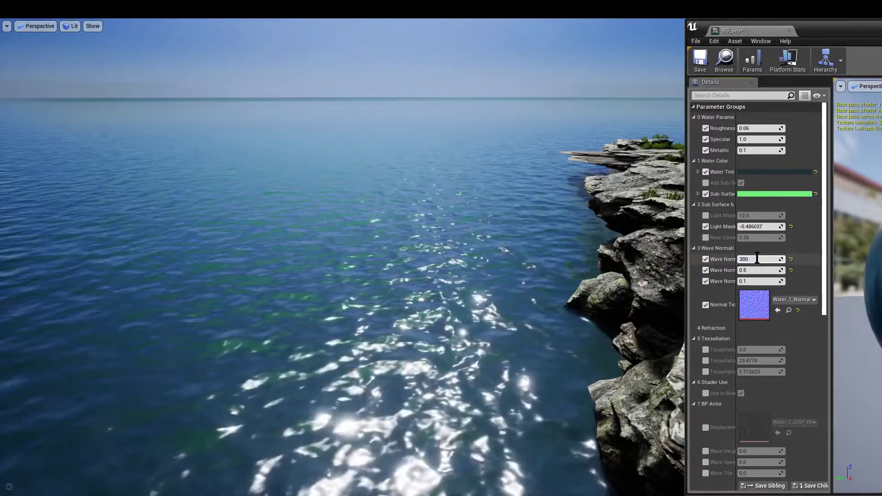
{"action": "type", "text": "300"}
{"action": "key", "text": "Return"}
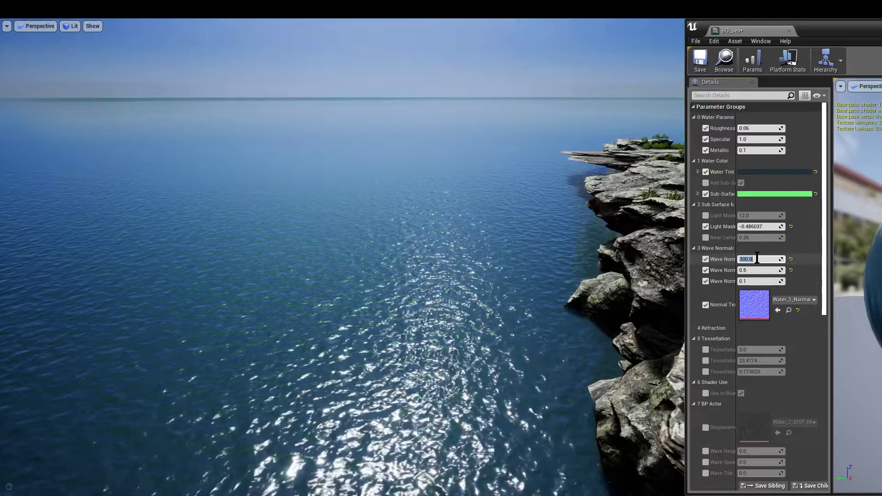
Examine how the background sea blends with the nearby water from several viewpoints along the rocky coast
{"action": "right_click_drag", "start_coordinate": [343, 257], "coordinate": [533, 262]}
{"action": "key", "text": "g"}
{"action": "key", "text": "g"}
{"action": "right_click_drag", "start_coordinate": [426, 256], "coordinate": [220, 295]}
{"action": "key", "text": "d"}
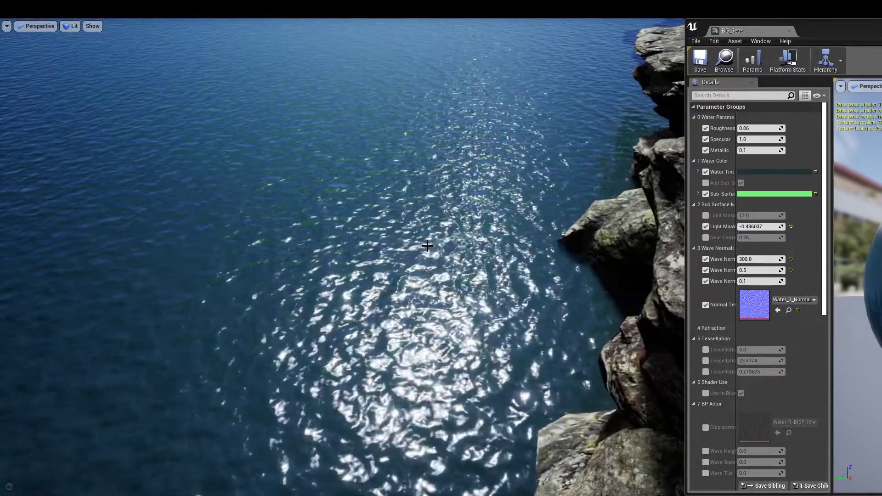
{"action": "mouse_move", "coordinate": [427, 246]}
{"action": "right_mouse_down"}
{"action": "mouse_move", "coordinate": [356, 241]}
{"action": "mouse_move", "coordinate": [656, 234]}
{"action": "mouse_move", "coordinate": [423, 249]}
{"action": "right_mouse_up"}
{"action": "key", "text": "w"}
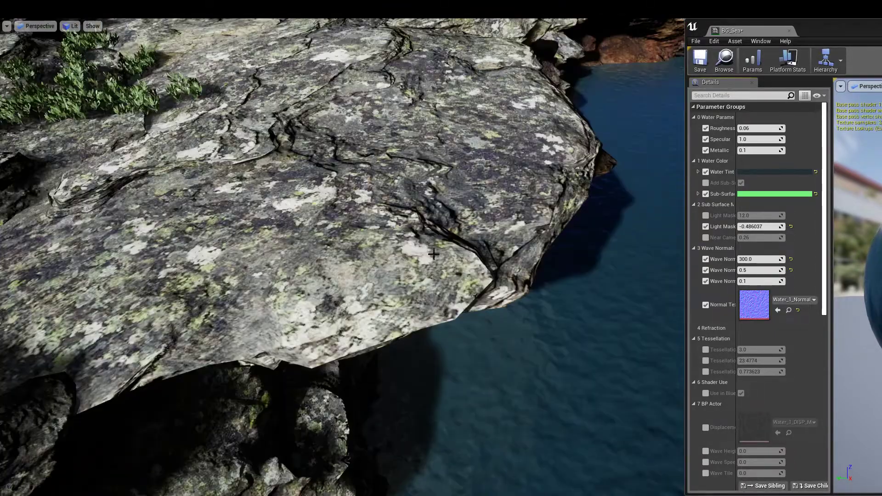
{"action": "right_click_drag", "start_coordinate": [490, 265], "coordinate": [675, 257]}
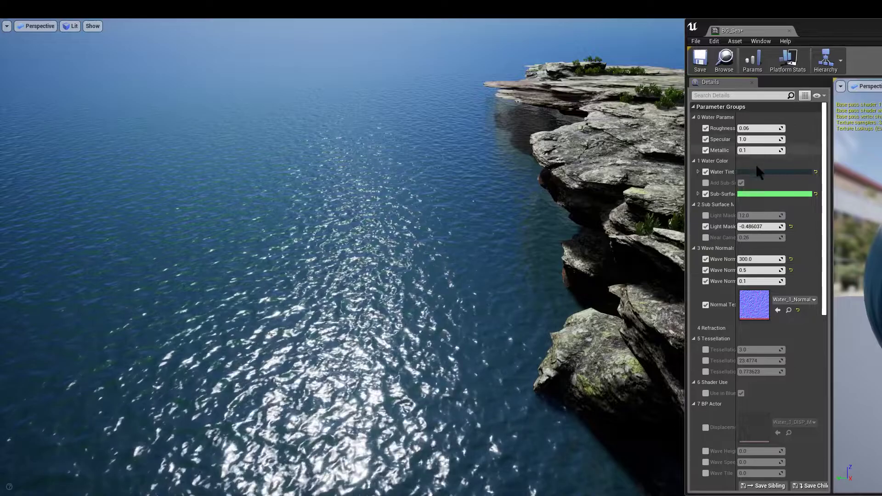
{"action": "right_click_drag", "start_coordinate": [542, 245], "coordinate": [506, 238]}
{"action": "key", "text": "d"}
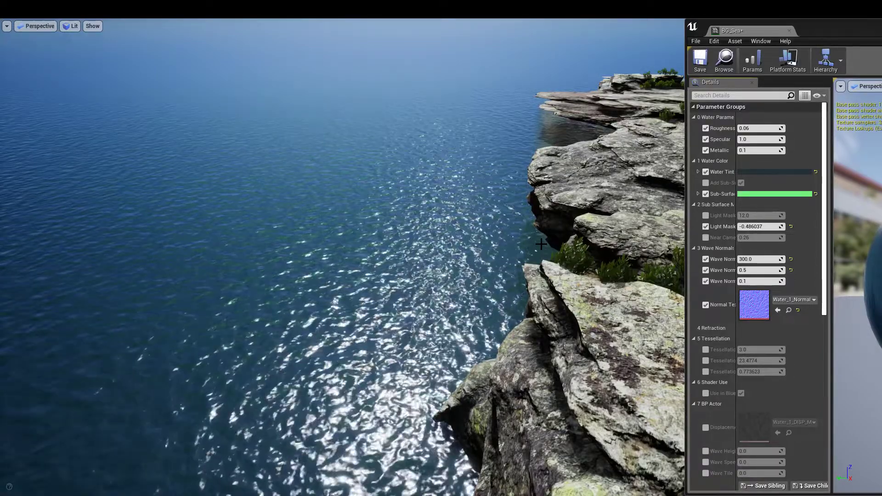
{"action": "right_click_drag", "start_coordinate": [540, 245], "coordinate": [503, 234]}
{"action": "key", "text": "d"}
{"action": "key", "text": "a"}
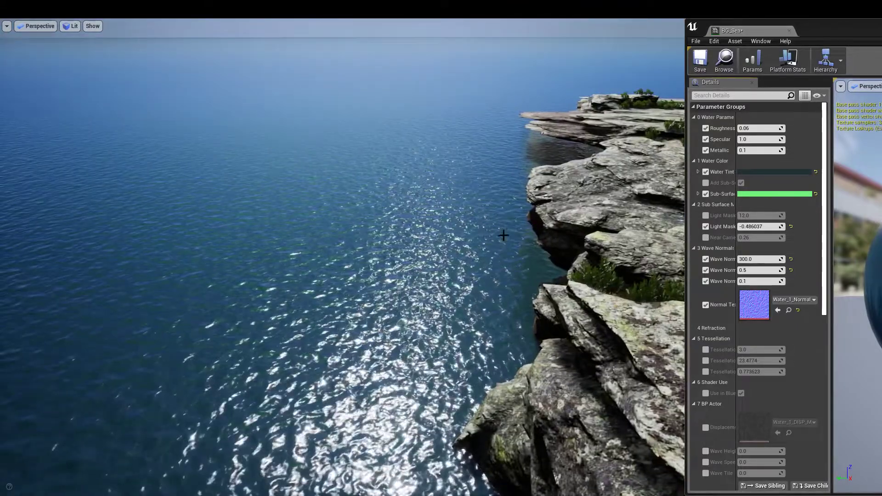
Close the BG_Sea material editor and select the 2_Water_Small actor in the rock pool, with the full editor layout restored
{"action": "left_click", "coordinate": [789, 30]}
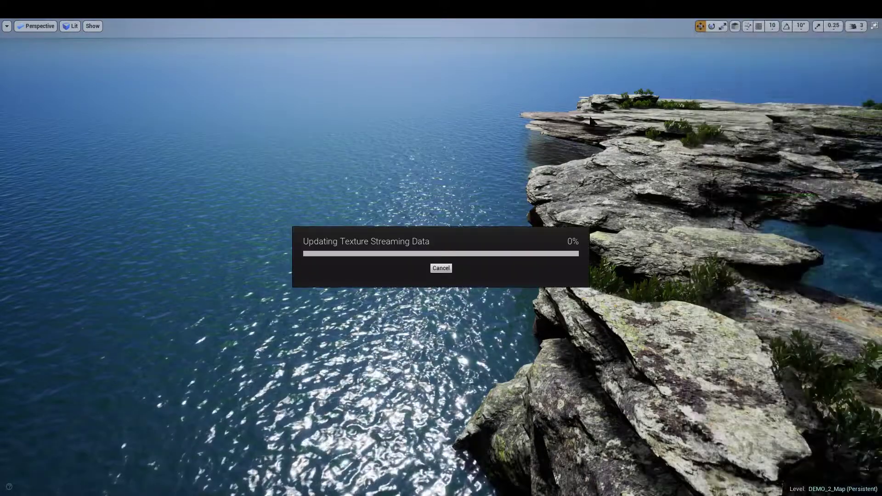
{"action": "right_click_drag", "start_coordinate": [496, 207], "coordinate": [427, 250]}
{"action": "key", "text": "w"}
{"action": "key", "text": "g"}
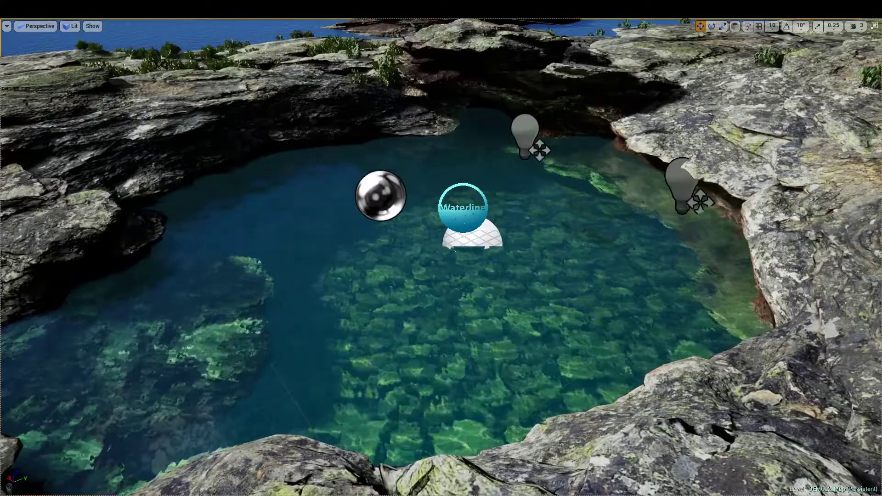
{"action": "left_click", "coordinate": [433, 276]}
{"action": "right_click_drag", "start_coordinate": [434, 282], "coordinate": [446, 301]}
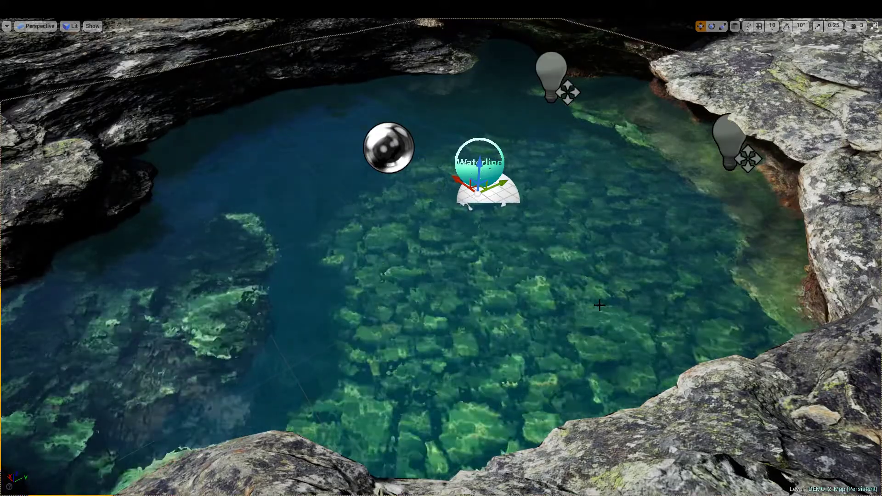
{"action": "key", "text": "F11"}
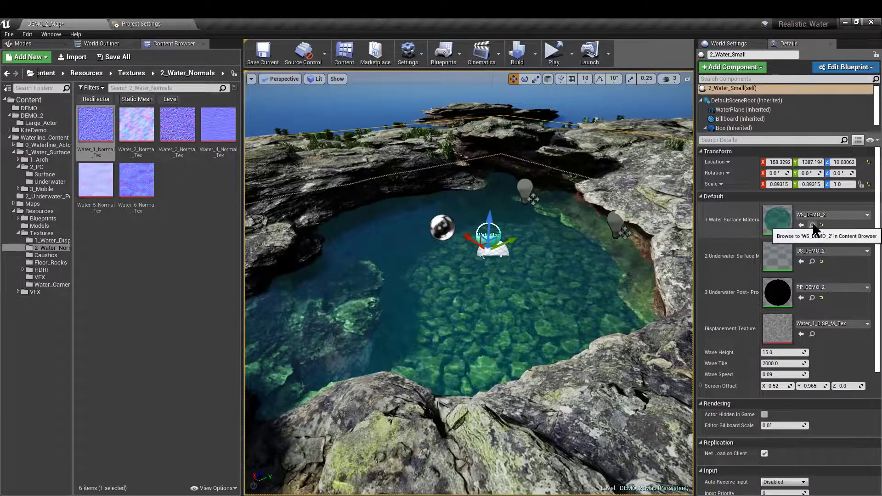
Locate the pool's WS_DEMO_2 surface material among the project assets and delete the existing WS_DEMO_3 material beside it
{"action": "left_click", "coordinate": [812, 226]}
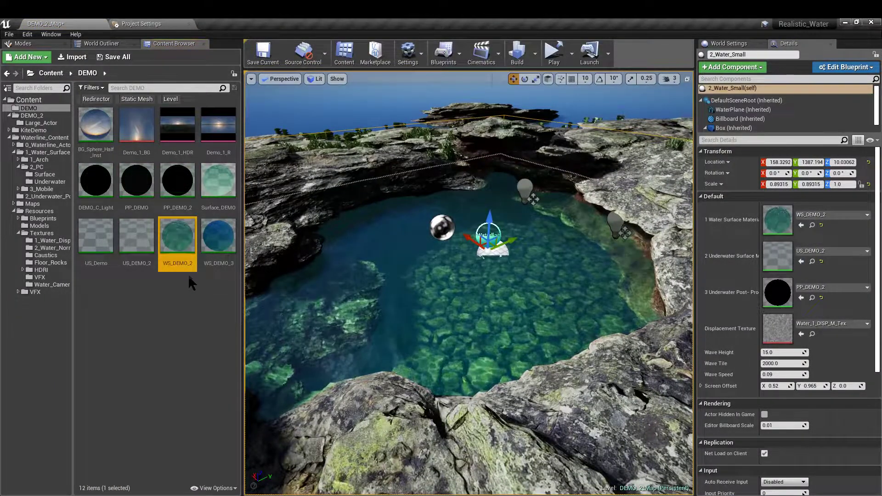
{"action": "left_click", "coordinate": [218, 237]}
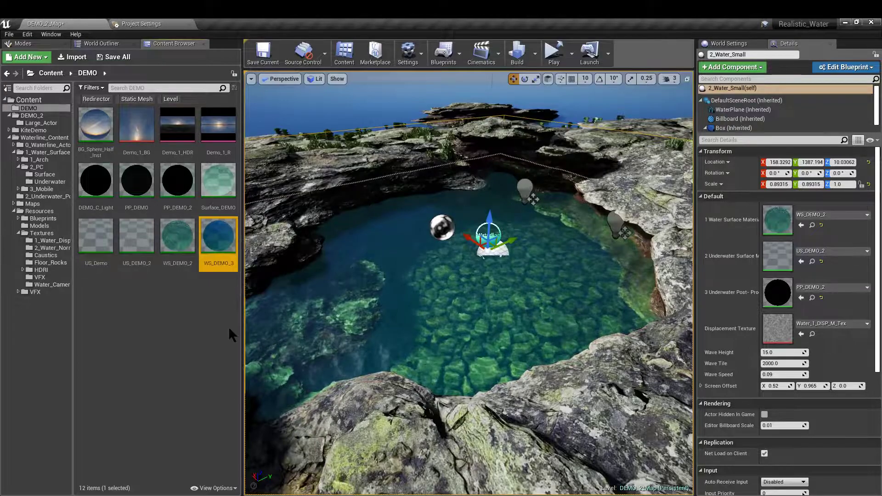
{"action": "key", "text": "Delete"}
{"action": "left_click", "coordinate": [352, 407]}
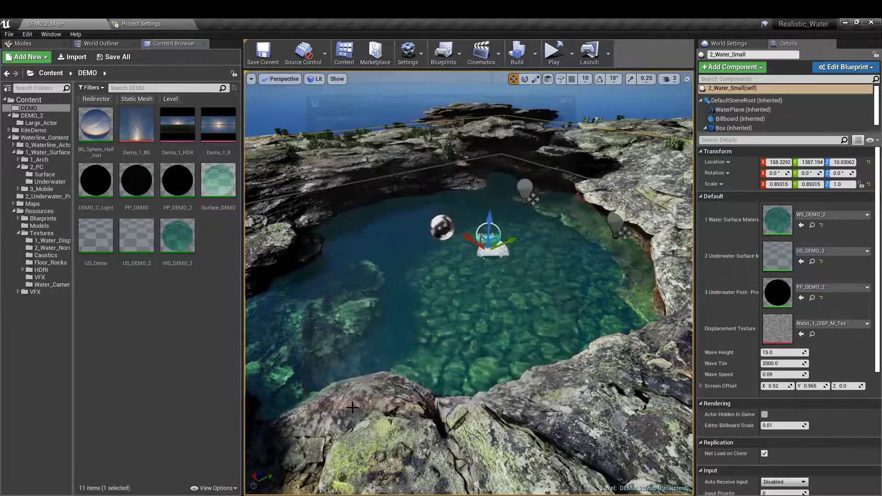
Duplicate the WS_DEMO_2 material instance under the name WS_DEMO_3
{"action": "right_click", "coordinate": [188, 239]}
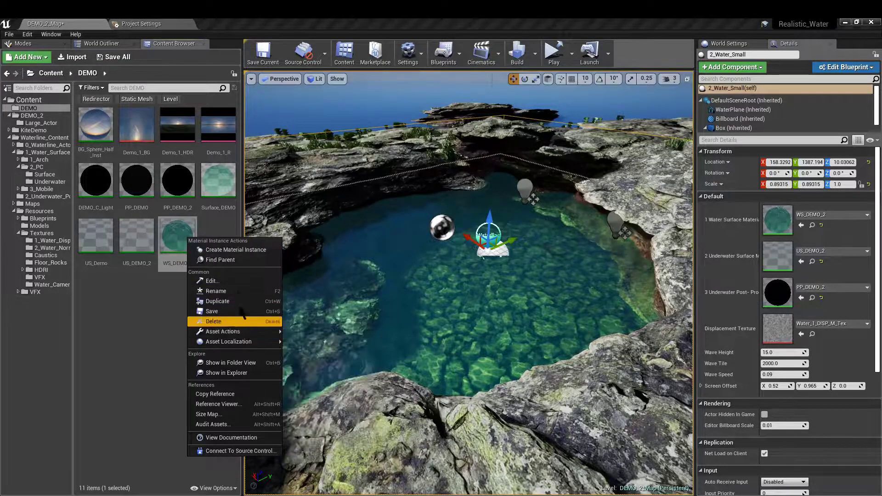
{"action": "left_click", "coordinate": [145, 311]}
{"action": "right_click", "coordinate": [181, 242]}
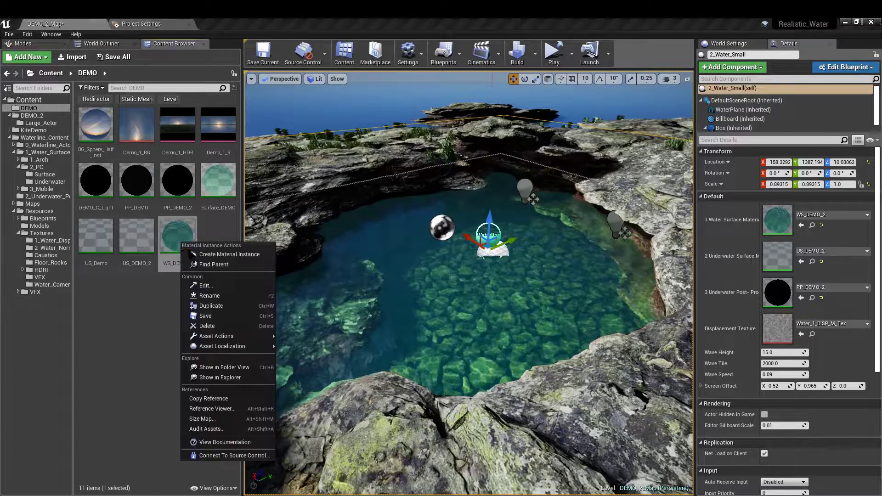
{"action": "left_click", "coordinate": [224, 305]}
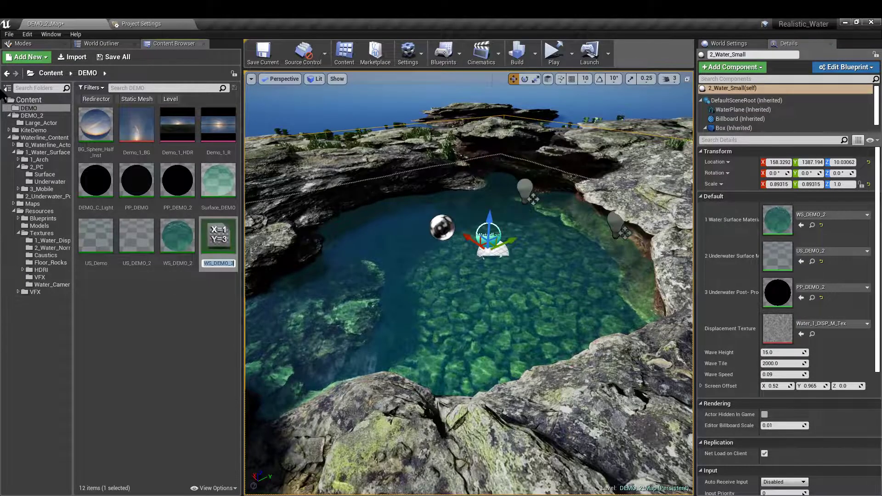
{"action": "key", "text": "Return"}
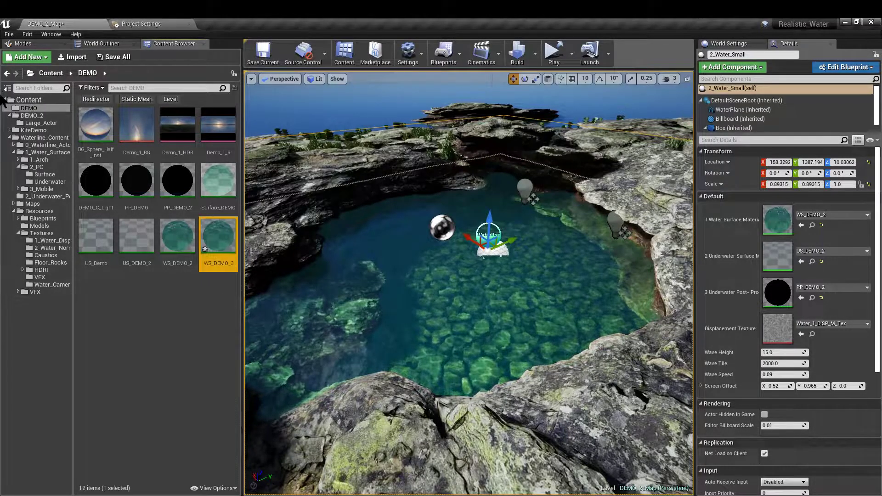
Assign WS_DEMO_3 as 2_Water_Small's water surface material and open it for editing, with its window placed beside the pool view
{"action": "right_click_drag", "start_coordinate": [333, 239], "coordinate": [336, 247]}
{"action": "left_click_drag", "start_coordinate": [225, 242], "coordinate": [783, 225]}
{"action": "double_click", "coordinate": [222, 241]}
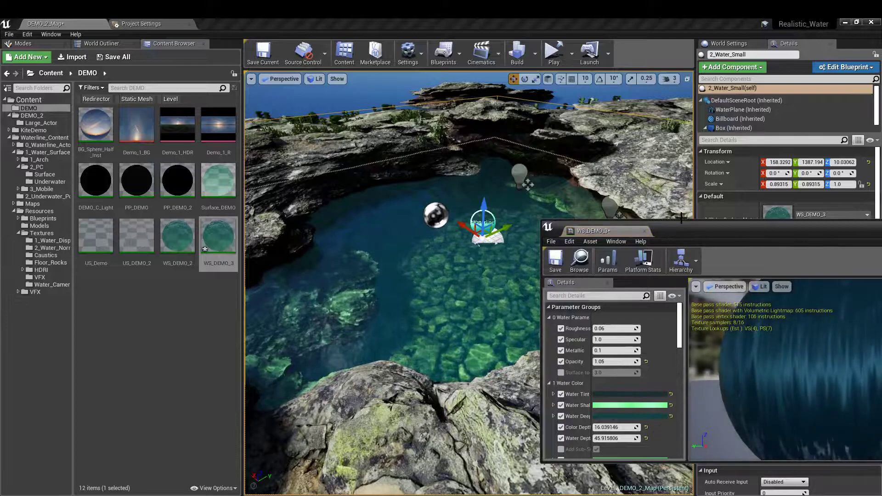
{"action": "left_click_drag", "start_coordinate": [683, 220], "coordinate": [684, 19]}
Replace WS_DEMO_3's parent material with 3_PC_Water_S_Med from the PC Surface folder
{"action": "scroll", "coordinate": [645, 304], "scroll_direction": "down", "scroll_amount": 5}
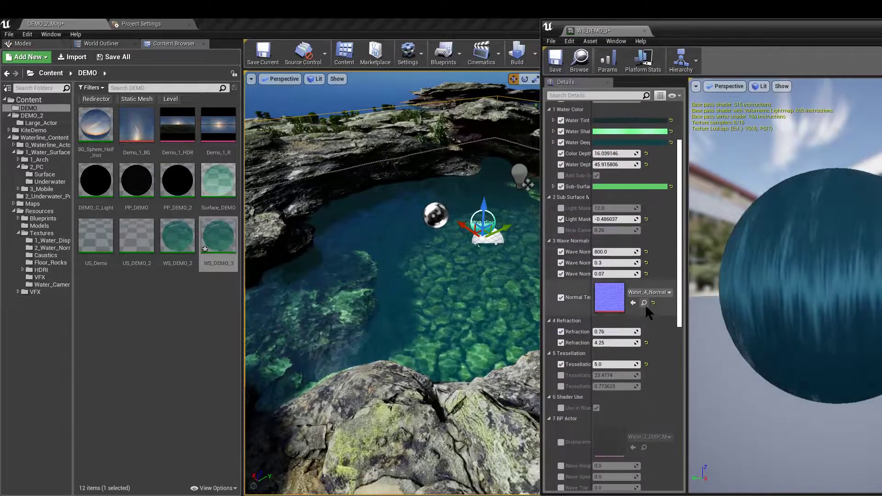
{"action": "scroll", "coordinate": [645, 304], "scroll_direction": "down", "scroll_amount": 4}
{"action": "left_click", "coordinate": [644, 467]}
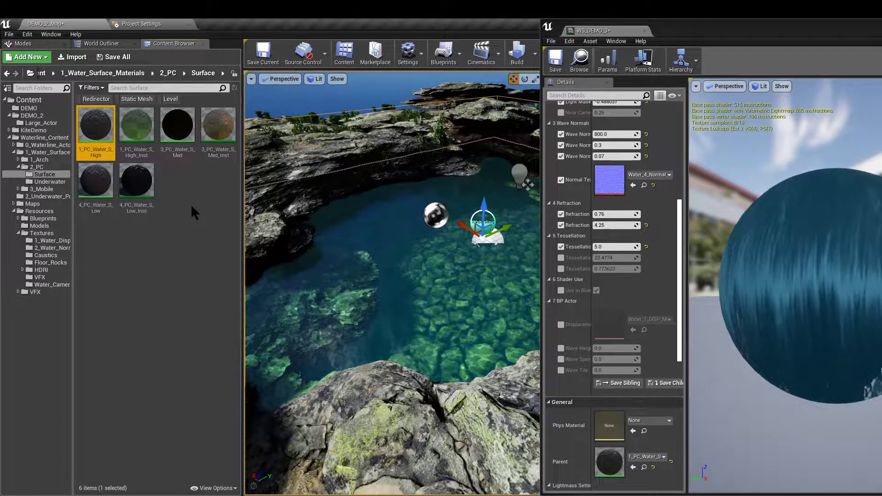
{"action": "mouse_move", "coordinate": [185, 124]}
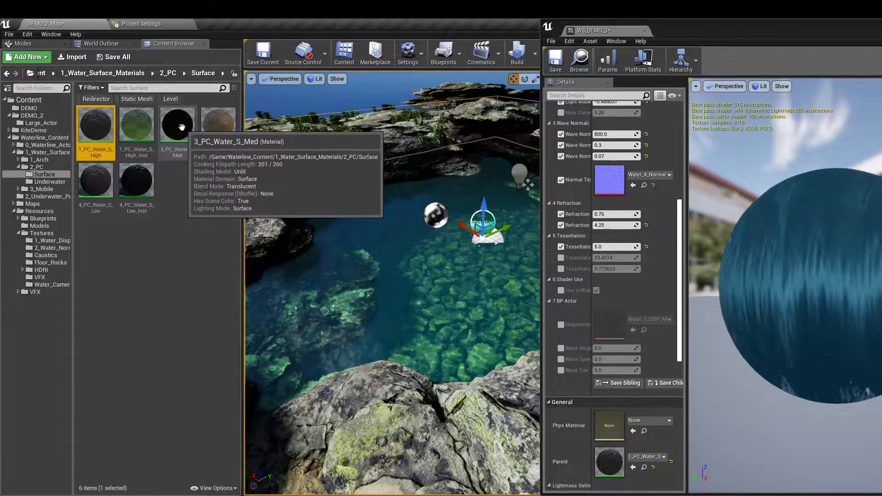
{"action": "left_click_drag", "start_coordinate": [182, 127], "coordinate": [606, 466]}
{"action": "mouse_move", "coordinate": [439, 320]}
{"action": "left_mouse_down"}
{"action": "mouse_move", "coordinate": [367, 327]}
{"action": "mouse_move", "coordinate": [439, 320]}
{"action": "left_mouse_up"}
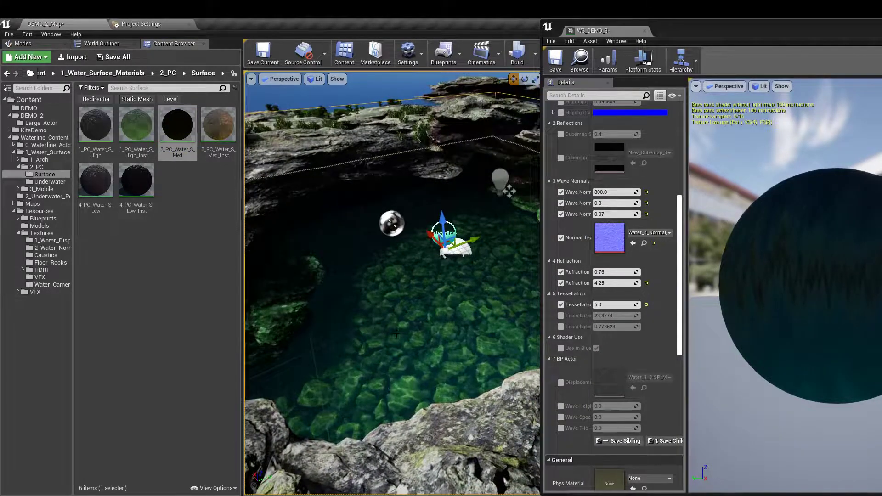
Show the viewport full screen on the rock pool, with the WS_DEMO_3 material editor moved further aside
{"action": "right_click_drag", "start_coordinate": [396, 336], "coordinate": [372, 347]}
{"action": "left_click_drag", "start_coordinate": [668, 37], "coordinate": [823, 37]}
{"action": "right_click_drag", "start_coordinate": [465, 294], "coordinate": [436, 270]}
{"action": "key", "text": "F11"}
Brighten WS_DEMO_3's dark Water Tint color to a lighter gray-blue and check the pool surface
{"action": "scroll", "coordinate": [767, 281], "scroll_direction": "up", "scroll_amount": 8}
{"action": "scroll", "coordinate": [767, 281], "scroll_direction": "up", "scroll_amount": 1}
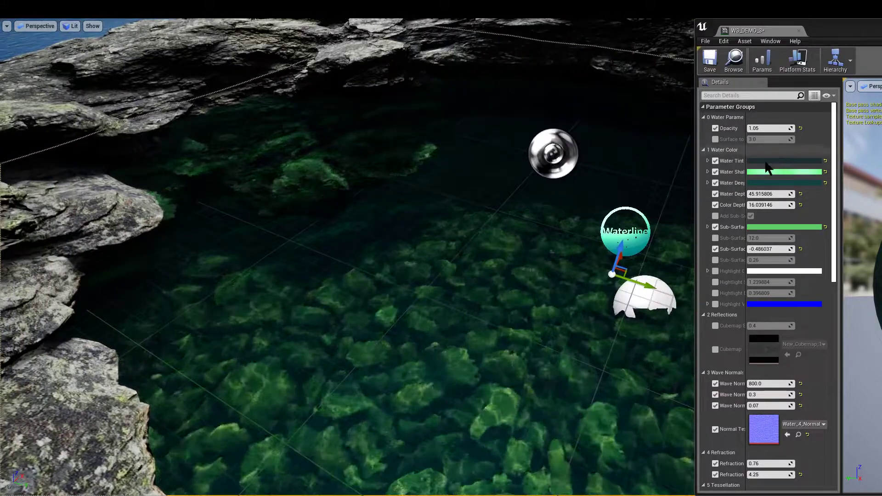
{"action": "left_click", "coordinate": [771, 164]}
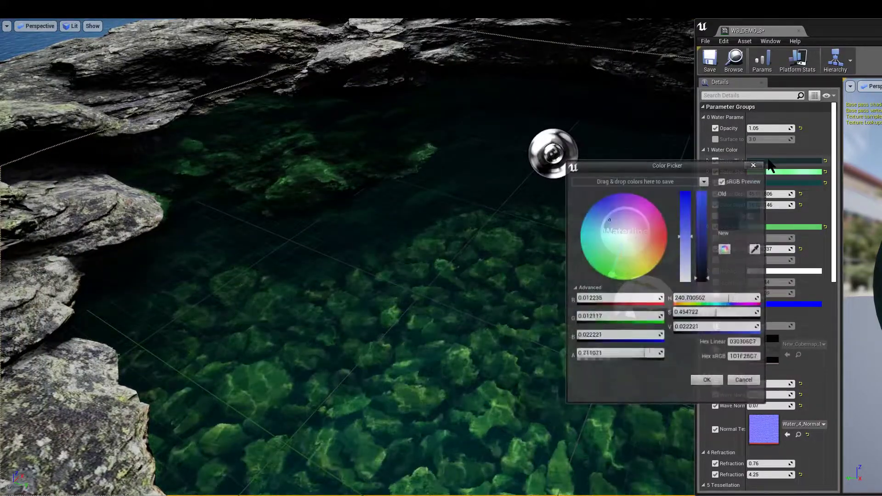
{"action": "left_click_drag", "start_coordinate": [708, 281], "coordinate": [709, 264]}
{"action": "left_click", "coordinate": [707, 381]}
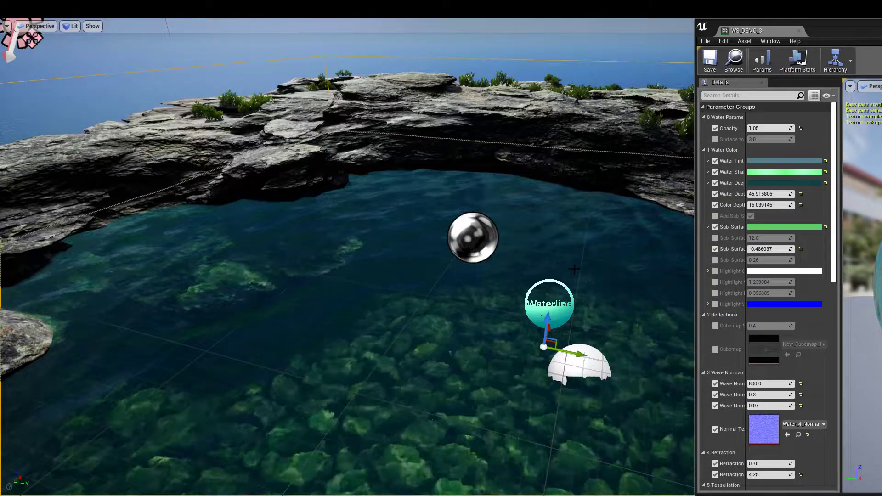
{"action": "right_click_drag", "start_coordinate": [574, 269], "coordinate": [576, 269]}
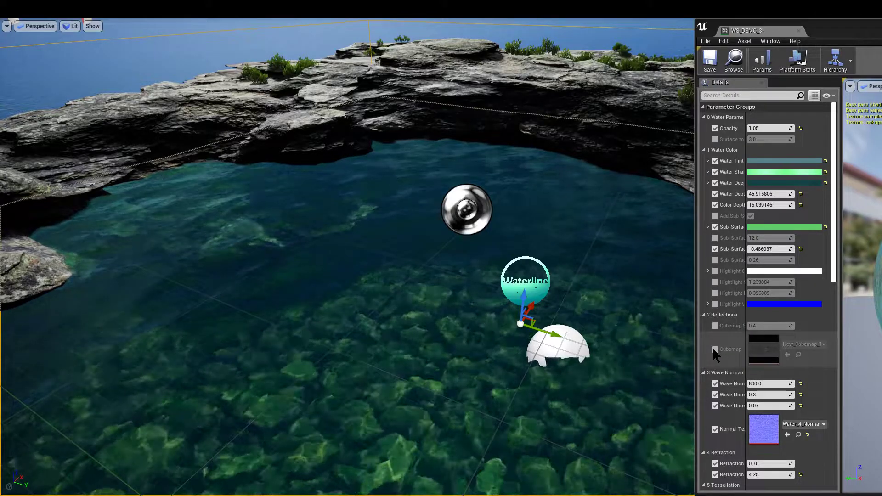
{"action": "right_click_drag", "start_coordinate": [634, 327], "coordinate": [653, 322]}
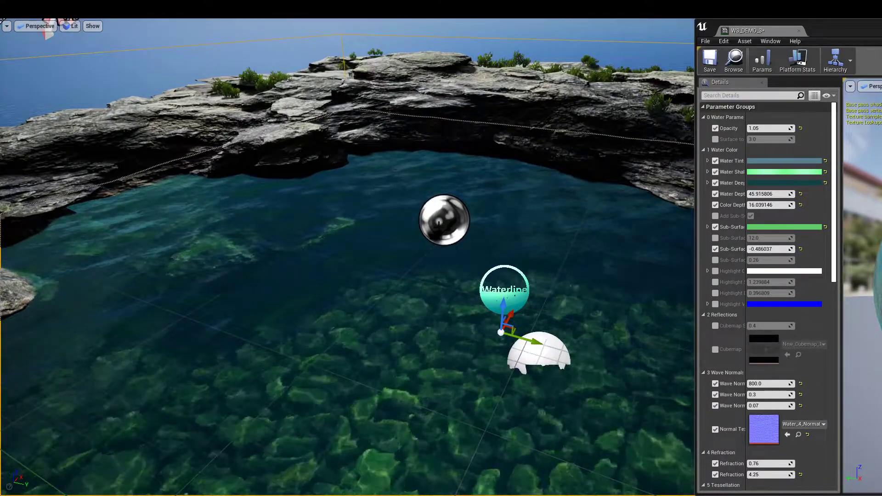
Select the sphere reflection capture above the pool and uncover its details by leaving full screen and moving the WS_DEMO_3 editor away
{"action": "left_click", "coordinate": [444, 219]}
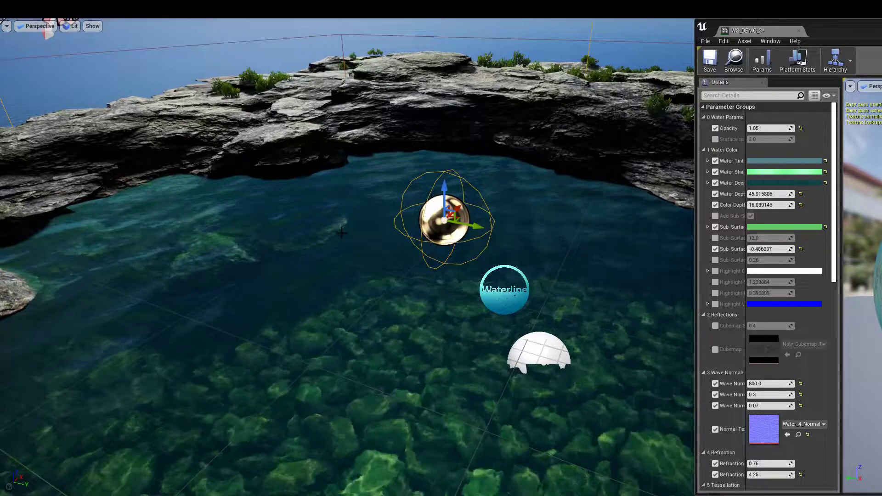
{"action": "right_click_drag", "start_coordinate": [341, 232], "coordinate": [347, 230]}
{"action": "key", "text": "F11"}
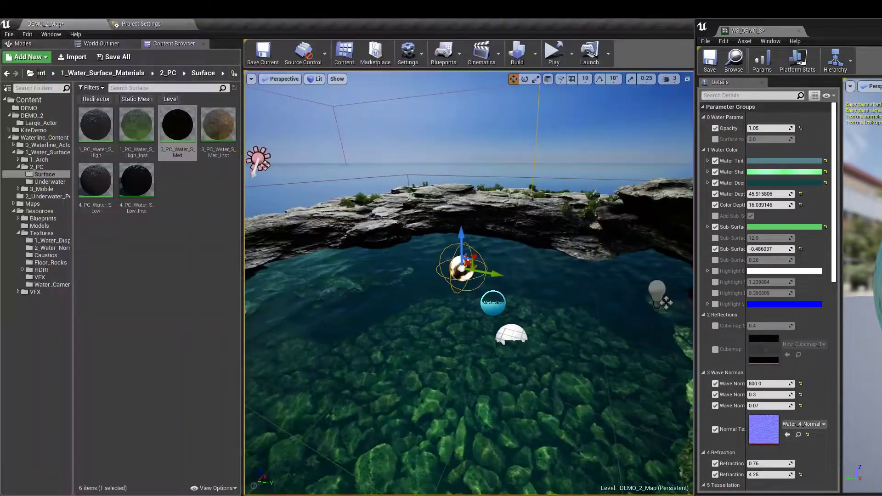
{"action": "left_click_drag", "start_coordinate": [825, 26], "coordinate": [638, 434]}
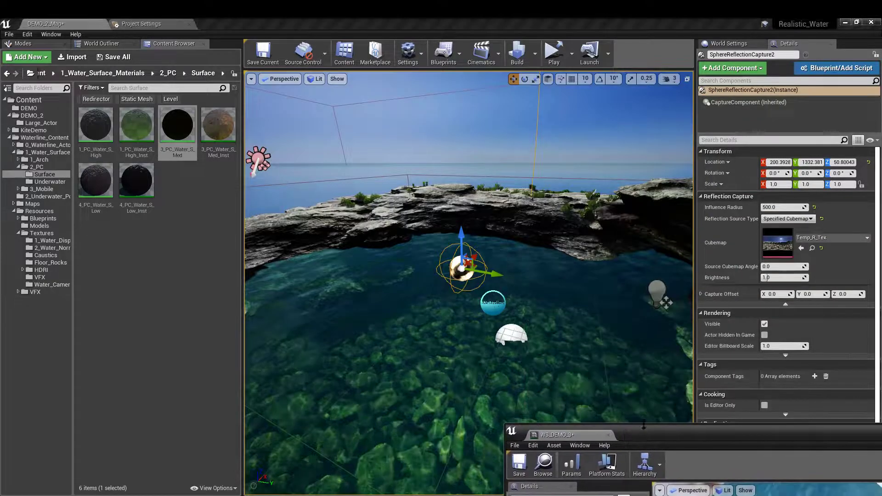
Locate the reflection capture's Temp_R_Tex texture in the content browser and assign it as WS_DEMO_3's Cubemap in the material editor
{"action": "left_click", "coordinate": [811, 248]}
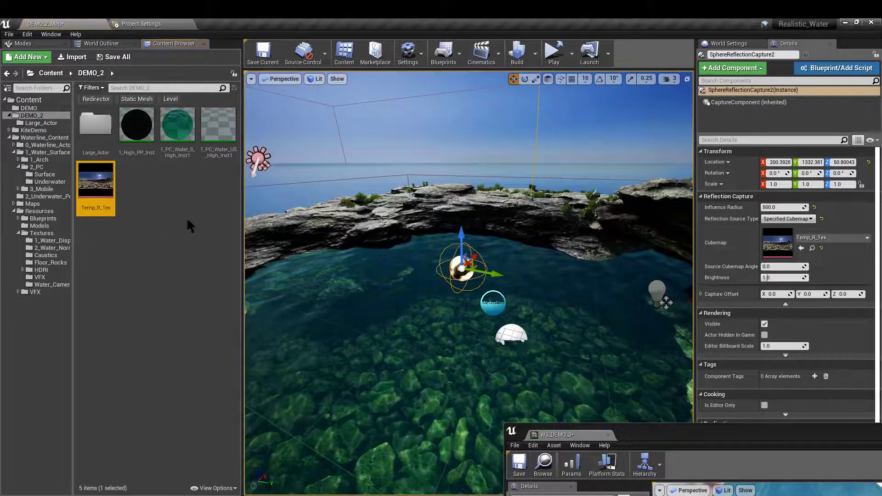
{"action": "left_click_drag", "start_coordinate": [642, 438], "coordinate": [760, 18]}
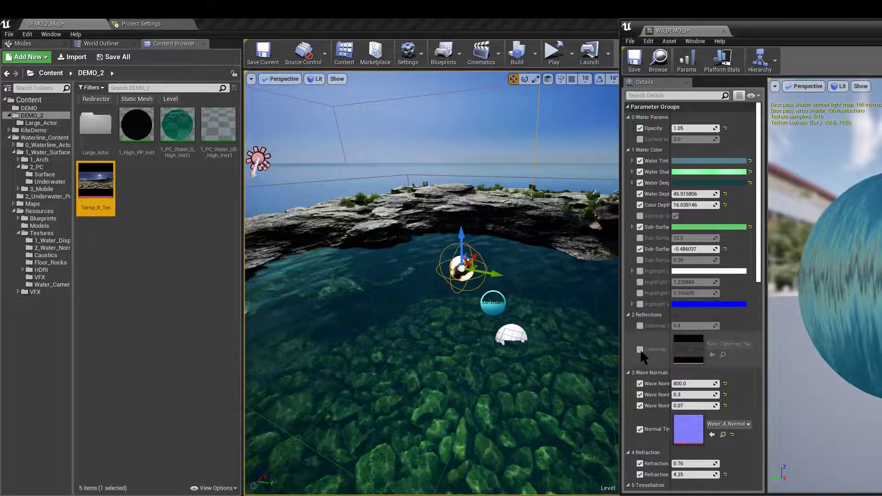
{"action": "left_click", "coordinate": [712, 354]}
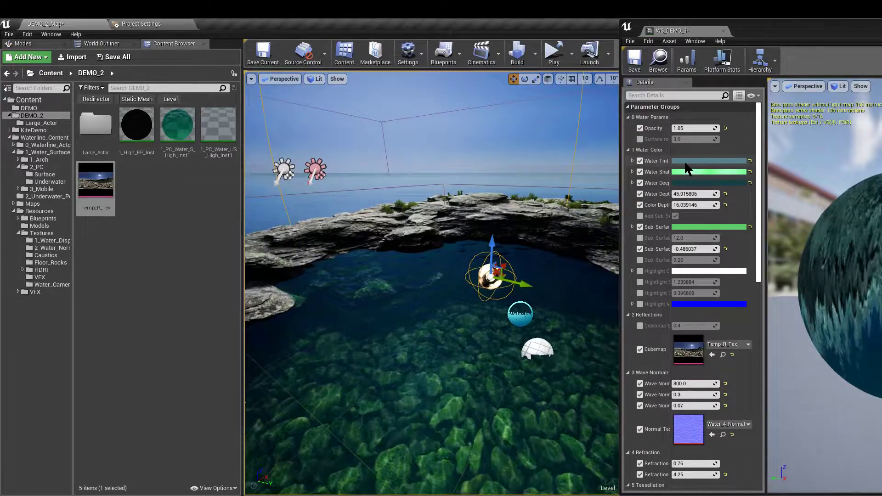
Desaturate WS_DEMO_3's Water Tint to a saturation of about 0.2, with the viewport full screen on the pool
{"action": "left_click", "coordinate": [682, 161]}
{"action": "right_click_drag", "start_coordinate": [441, 239], "coordinate": [443, 288]}
{"action": "key", "text": "F11"}
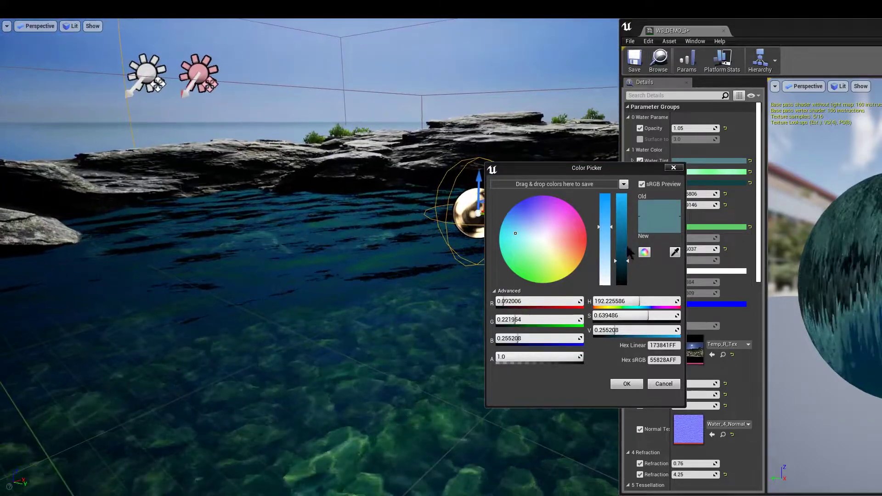
{"action": "left_click_drag", "start_coordinate": [601, 229], "coordinate": [605, 266]}
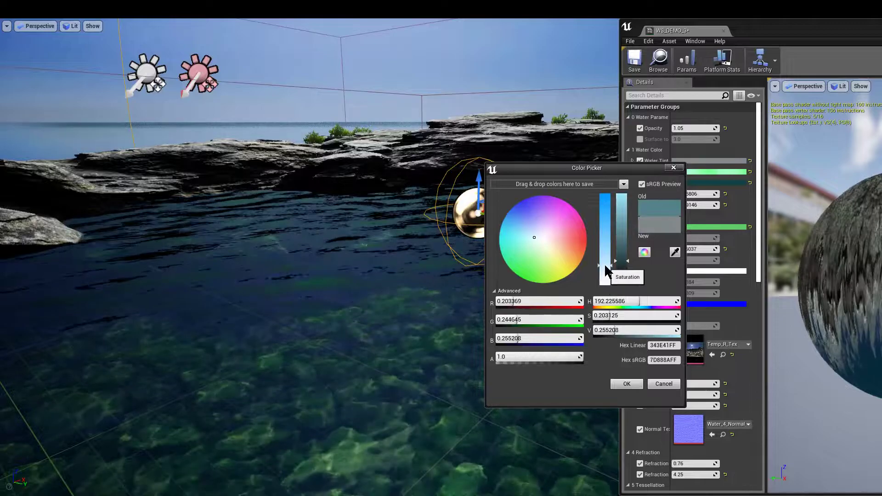
{"action": "left_click", "coordinate": [621, 383]}
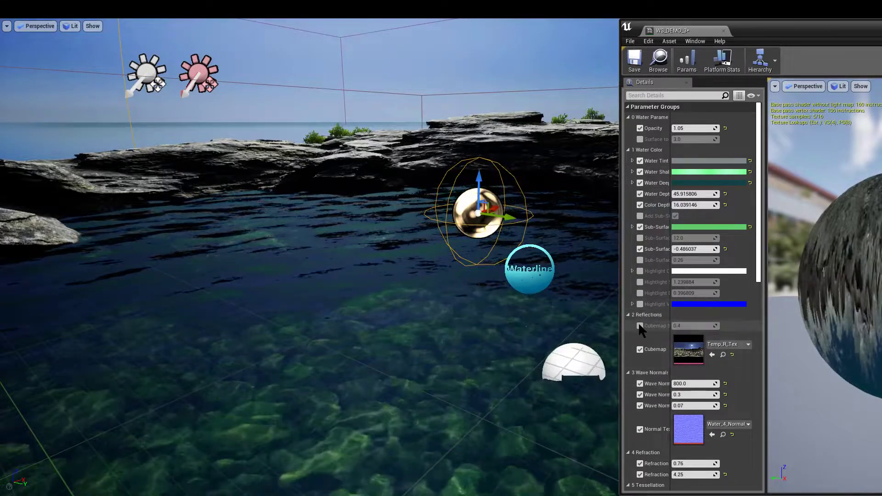
Override Cubemap Saturation with 0.3 and inspect the pool with the editor icons hidden
{"action": "left_click_drag", "start_coordinate": [670, 331], "coordinate": [688, 331]}
{"action": "left_click", "coordinate": [712, 326]}
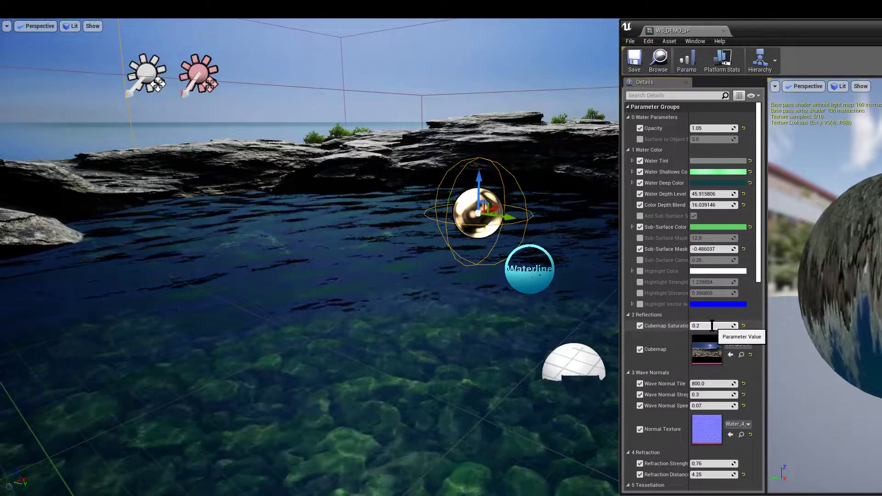
{"action": "type", "text": "3"}
{"action": "key", "text": "Return"}
{"action": "right_click_drag", "start_coordinate": [308, 257], "coordinate": [317, 413]}
{"action": "key", "text": "e"}
{"action": "key", "text": "g"}
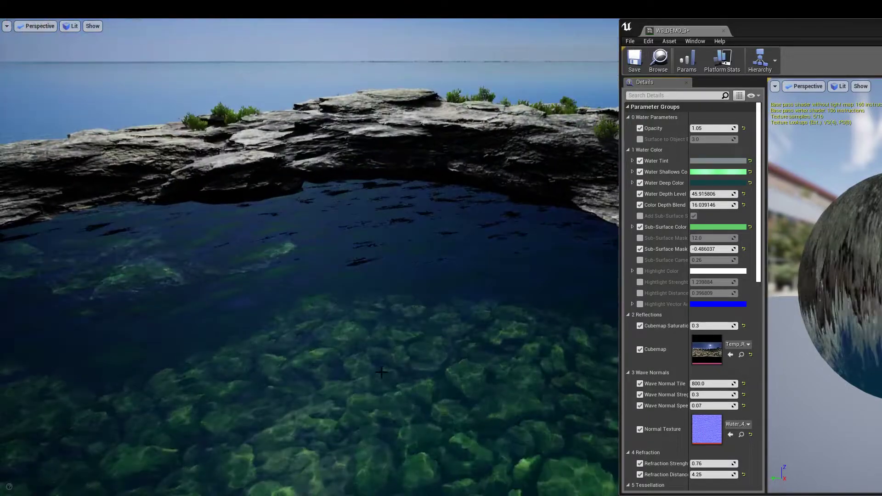
{"action": "right_click_drag", "start_coordinate": [308, 257], "coordinate": [271, 282]}
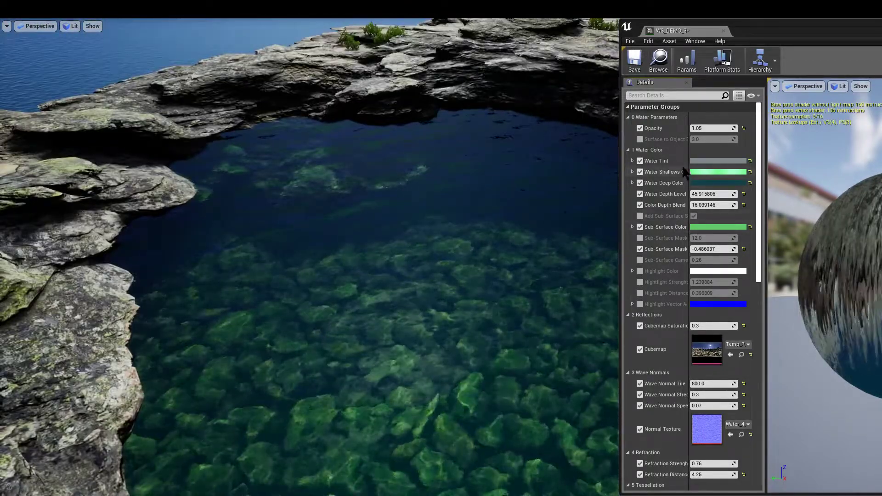
Brighten the Water Tint to a slightly lighter gray-blue and check the pool from closer viewpoints
{"action": "left_click", "coordinate": [717, 162]}
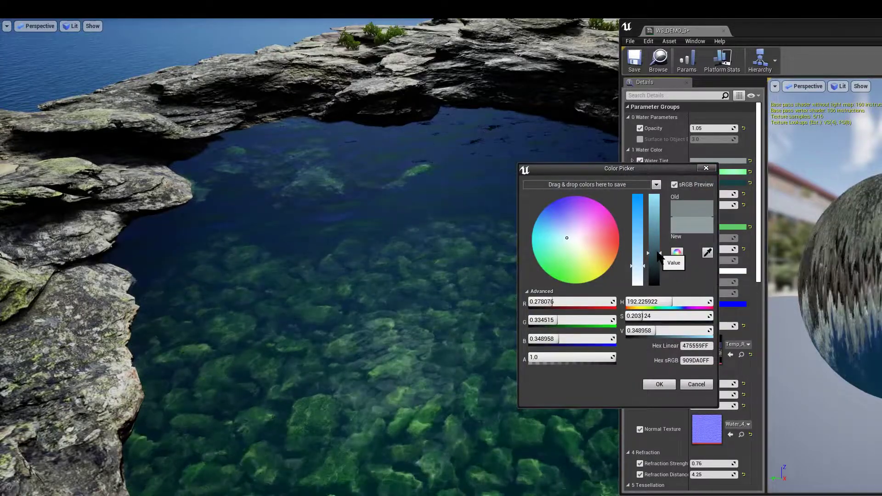
{"action": "left_click", "coordinate": [660, 384]}
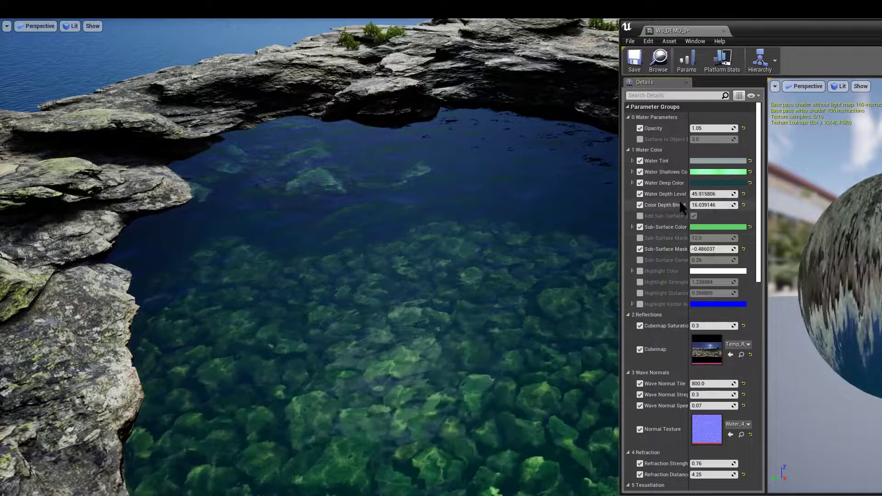
{"action": "right_click_drag", "start_coordinate": [439, 293], "coordinate": [477, 317]}
{"action": "right_click_drag", "start_coordinate": [540, 294], "coordinate": [550, 301]}
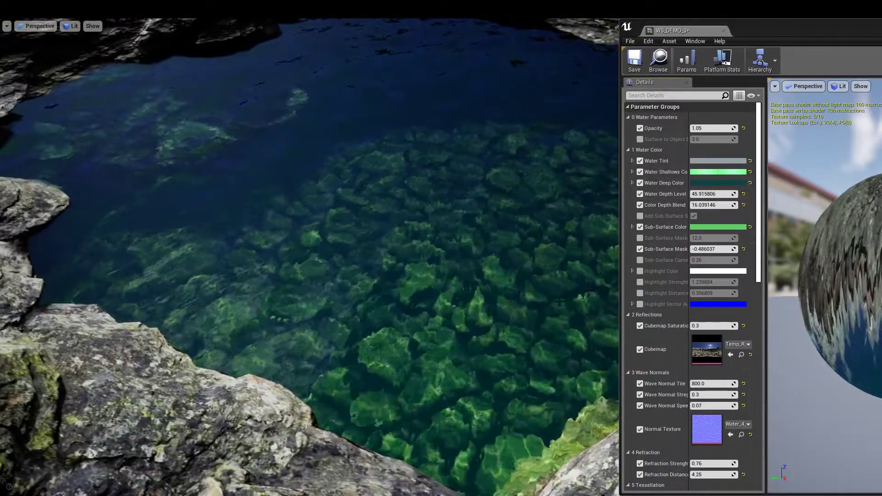
{"action": "left_click_drag", "start_coordinate": [559, 231], "coordinate": [559, 189]}
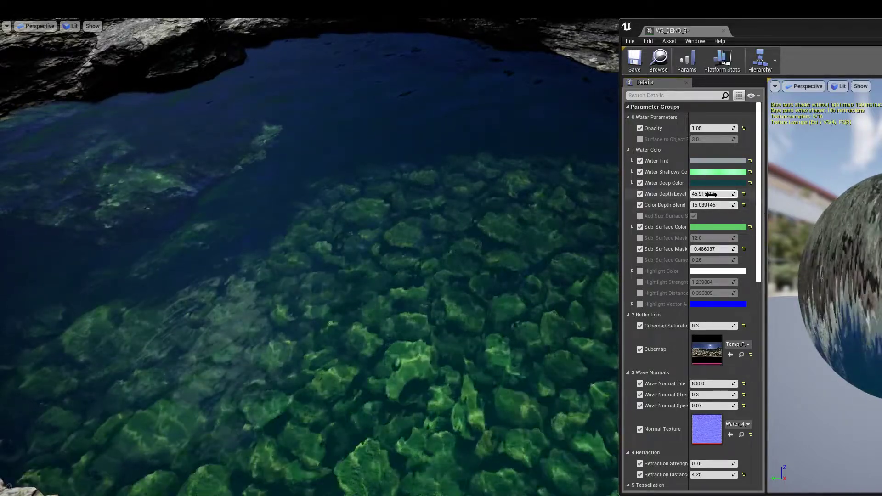
Lower Water Depth Level to about 42.88 and check the submerged rocks from different angles
{"action": "left_click_drag", "start_coordinate": [710, 194], "coordinate": [708, 194]}
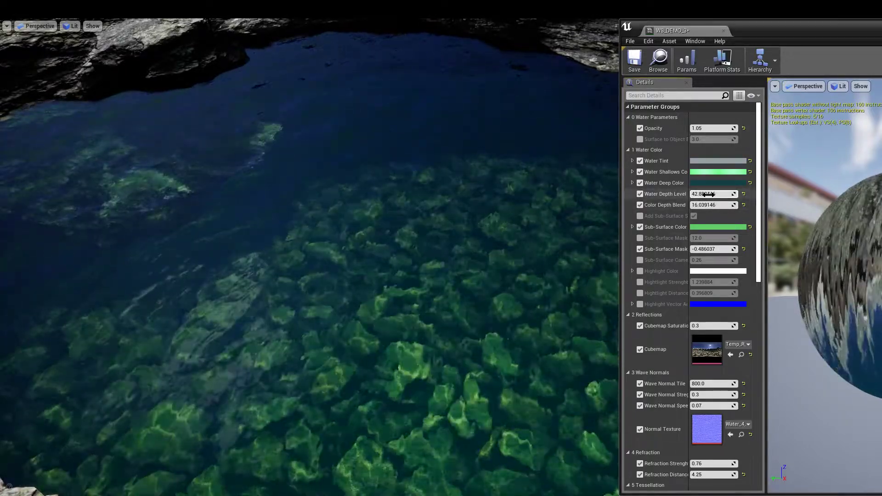
{"action": "left_click", "coordinate": [709, 195]}
{"action": "mouse_move", "coordinate": [478, 205]}
{"action": "right_mouse_down"}
{"action": "mouse_move", "coordinate": [473, 138]}
{"action": "mouse_move", "coordinate": [473, 207]}
{"action": "mouse_move", "coordinate": [482, 204]}
{"action": "right_mouse_up"}
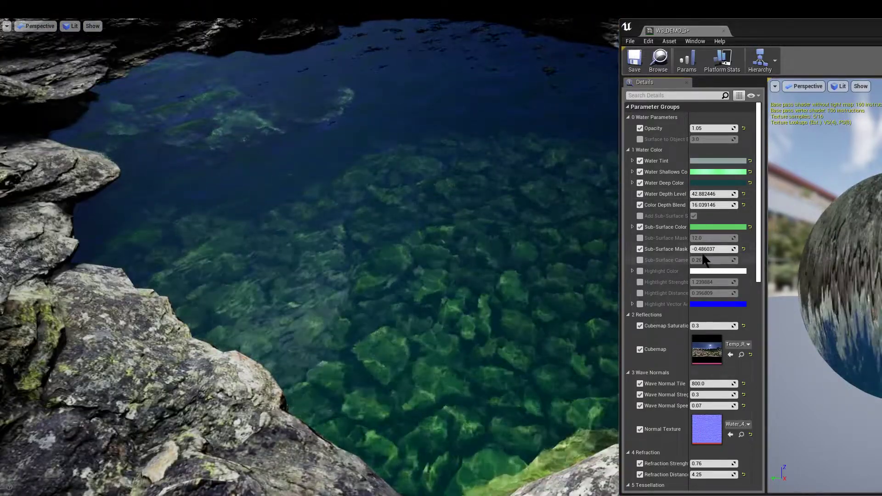
{"action": "right_click_drag", "start_coordinate": [542, 250], "coordinate": [553, 229]}
{"action": "mouse_move", "coordinate": [475, 204]}
{"action": "right_mouse_down"}
{"action": "mouse_move", "coordinate": [480, 188]}
{"action": "mouse_move", "coordinate": [476, 204]}
{"action": "mouse_move", "coordinate": [460, 204]}
{"action": "right_mouse_up"}
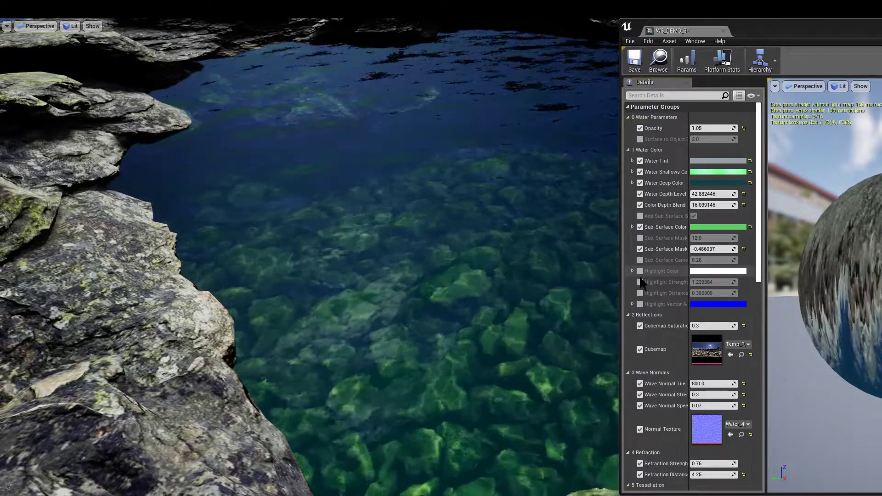
Enable the overrides for Highlight Color, Highlight Strength, Highlight Distance and Highlight Vector
{"action": "right_click_drag", "start_coordinate": [597, 285], "coordinate": [588, 264]}
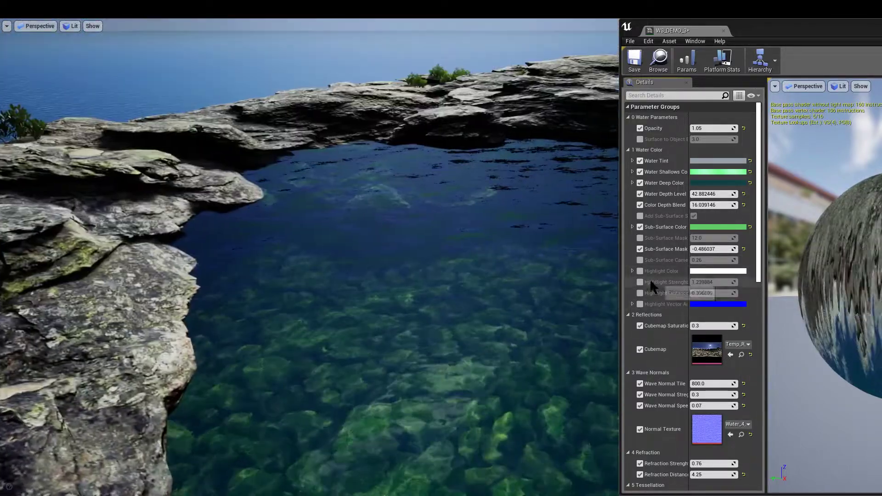
{"action": "left_click", "coordinate": [640, 271]}
{"action": "left_click", "coordinate": [640, 282]}
{"action": "left_click", "coordinate": [640, 293]}
{"action": "left_click", "coordinate": [640, 304]}
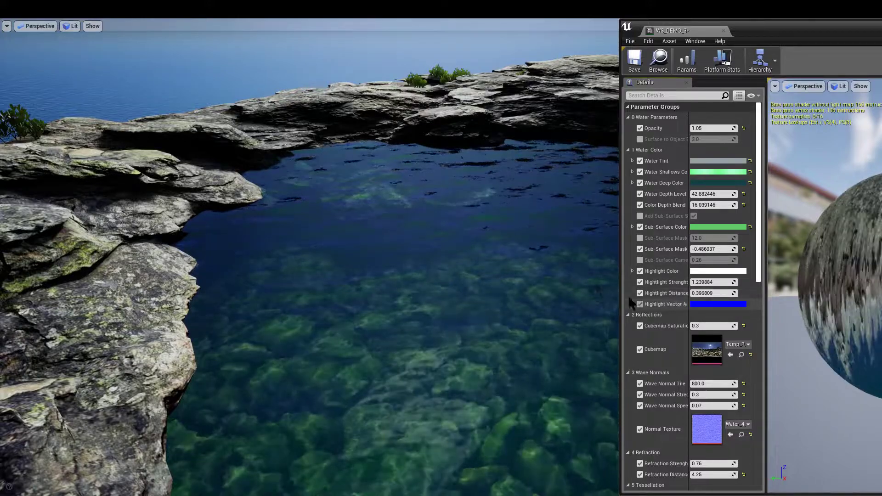
{"action": "right_click_drag", "start_coordinate": [516, 242], "coordinate": [535, 232]}
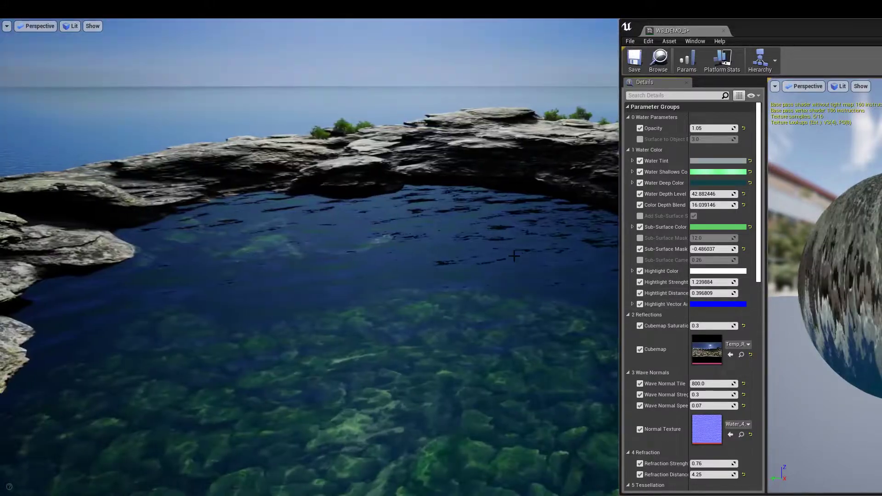
Show the editor icons again and select the directional light nearest the fog icon
{"action": "key", "text": "g"}
{"action": "right_click_drag", "start_coordinate": [327, 209], "coordinate": [292, 204]}
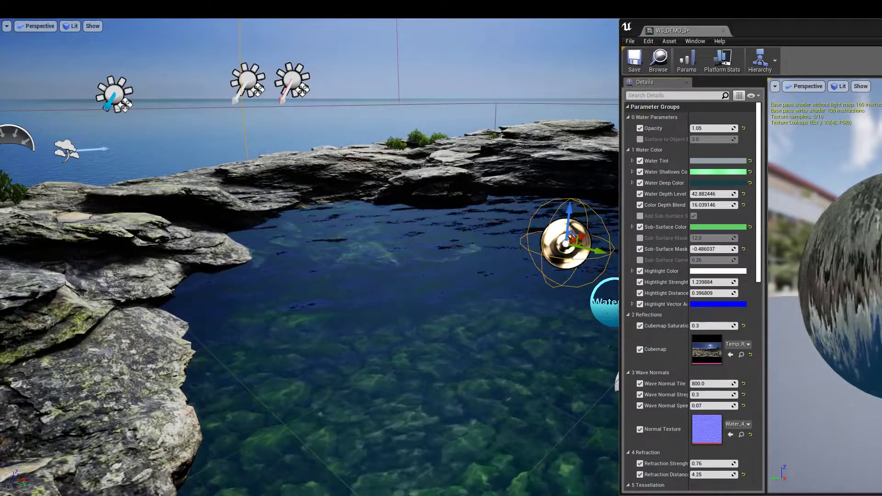
{"action": "left_click", "coordinate": [114, 94]}
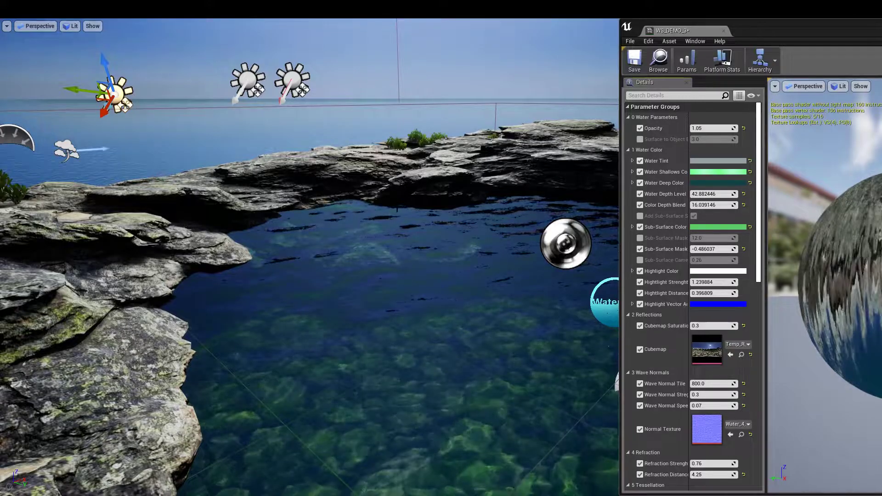
{"action": "right_click_drag", "start_coordinate": [435, 199], "coordinate": [458, 222]}
Change the Highlight Vector color from pure blue to a near-white tone
{"action": "left_click", "coordinate": [713, 304]}
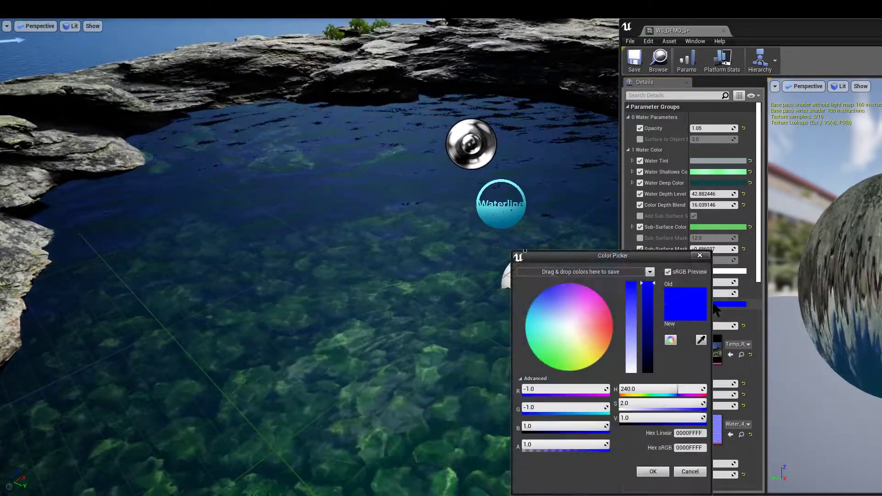
{"action": "left_click", "coordinate": [568, 330]}
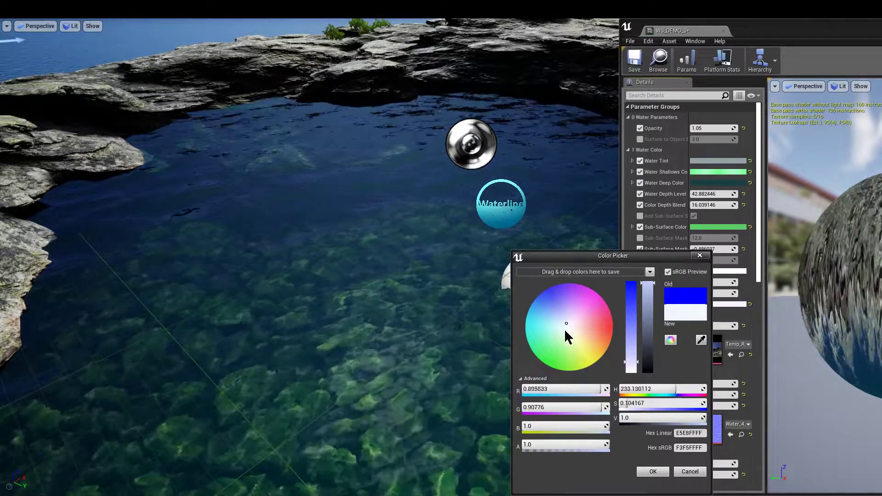
{"action": "left_click", "coordinate": [651, 472]}
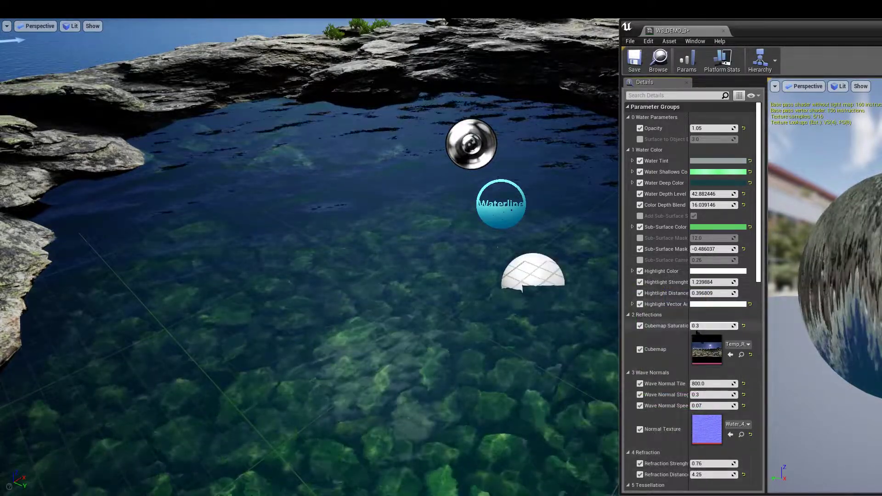
Raise Highlight Strength to about 3.23 while checking the surface highlights from several angles
{"action": "left_click", "coordinate": [717, 271]}
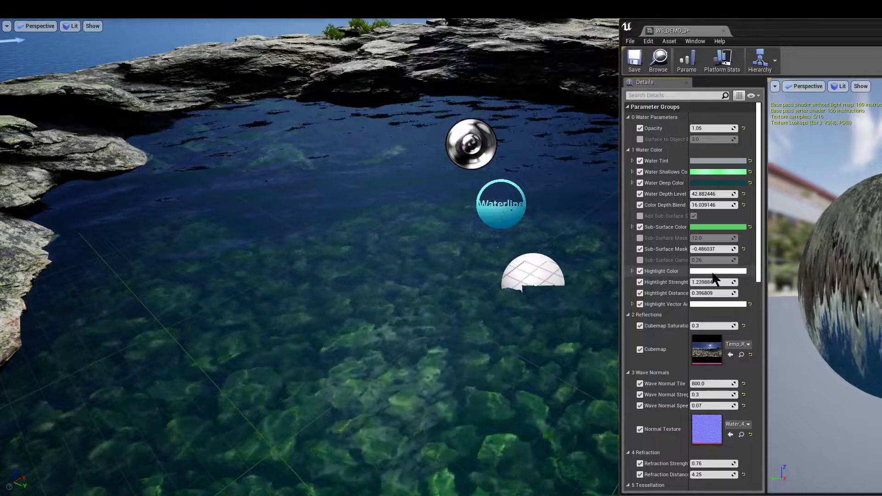
{"action": "left_click", "coordinate": [652, 469]}
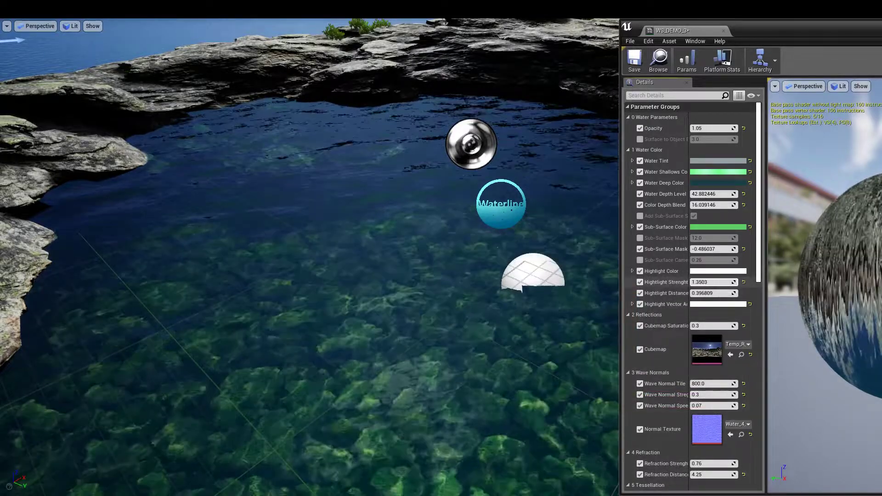
{"action": "right_click_drag", "start_coordinate": [496, 276], "coordinate": [427, 232]}
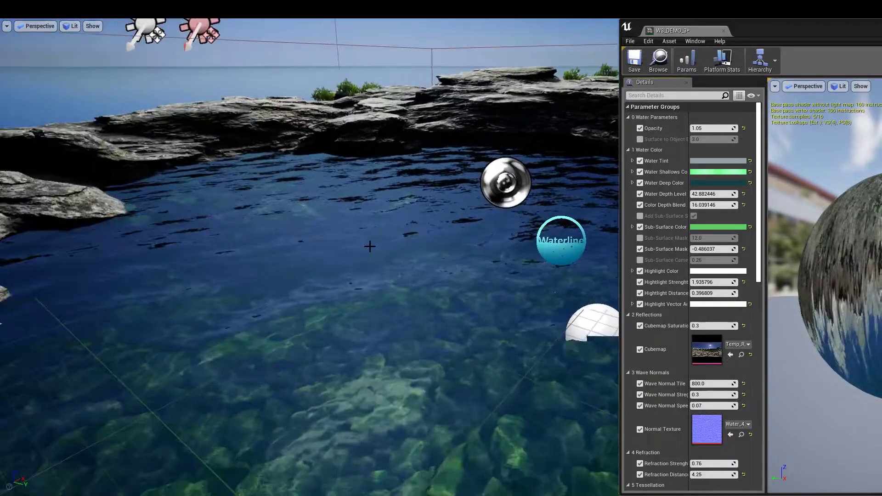
{"action": "right_click_drag", "start_coordinate": [362, 249], "coordinate": [390, 300]}
{"action": "right_click_drag", "start_coordinate": [534, 340], "coordinate": [499, 259]}
{"action": "left_click_drag", "start_coordinate": [704, 283], "coordinate": [708, 283]}
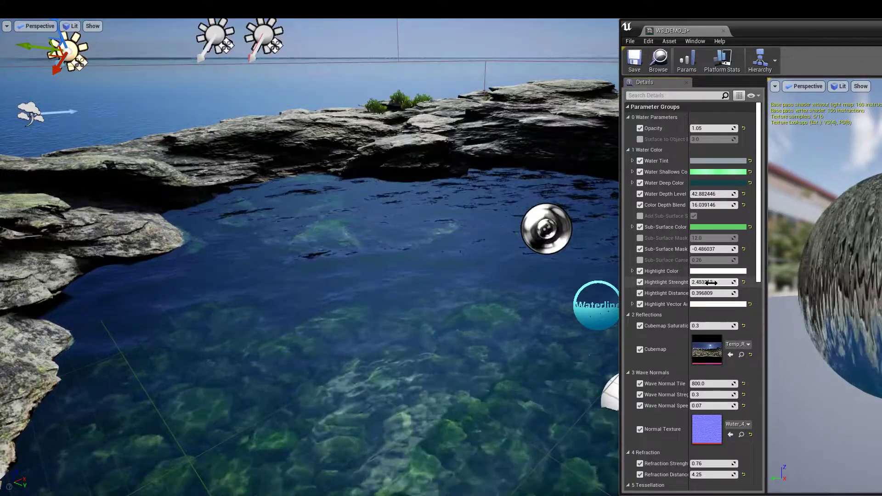
{"action": "right_click_drag", "start_coordinate": [528, 294], "coordinate": [582, 329]}
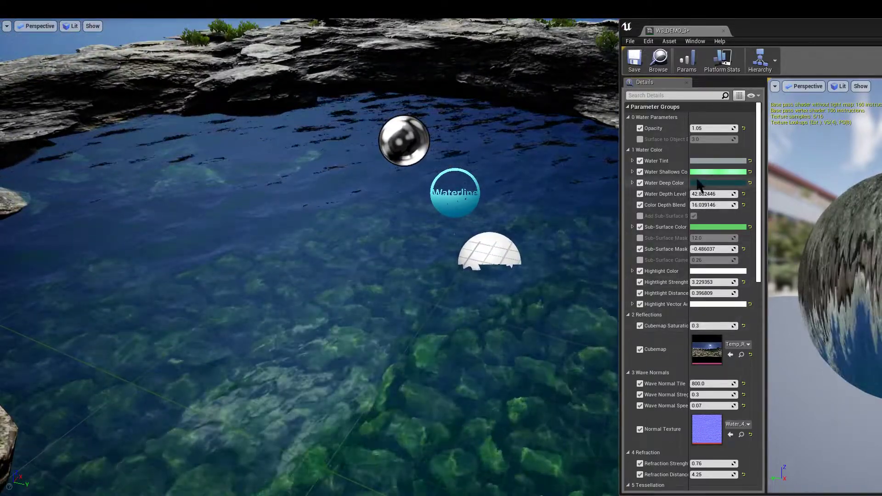
Reduce the Water Tint's saturation to about 0.09 for a nearly neutral gray
{"action": "left_click", "coordinate": [710, 161]}
{"action": "left_click_drag", "start_coordinate": [628, 272], "coordinate": [627, 277]}
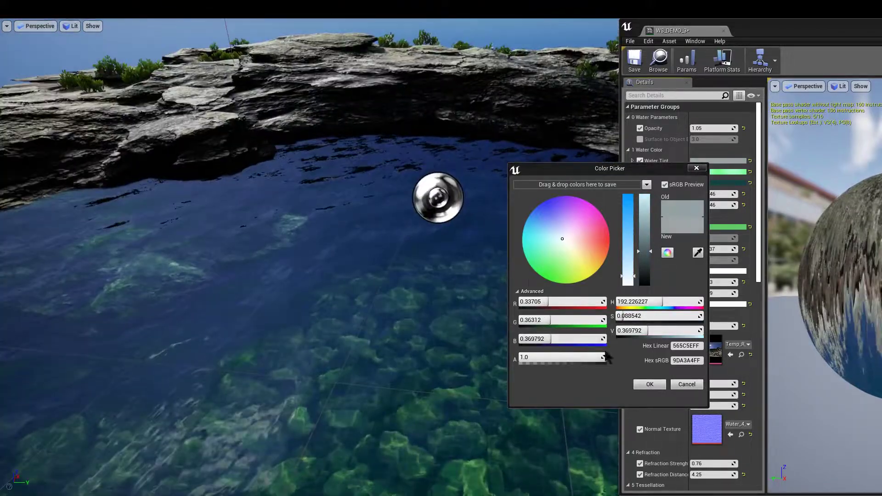
{"action": "left_click", "coordinate": [649, 384]}
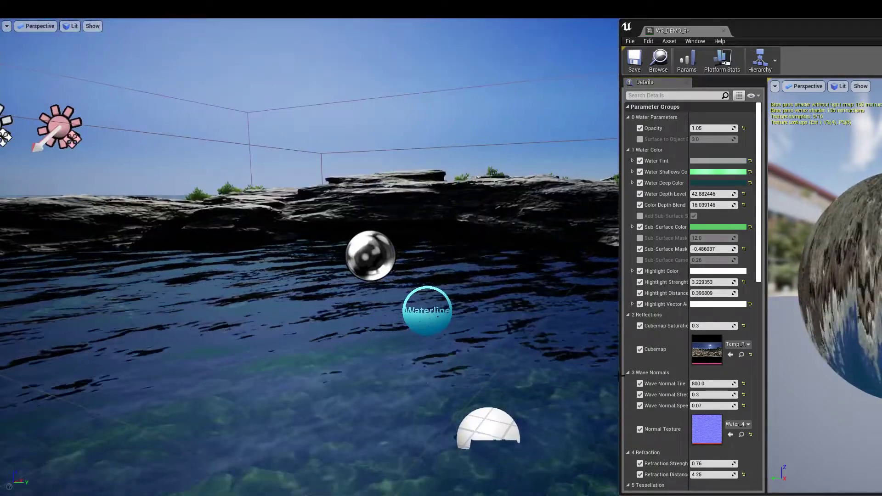
Set Wave Normal Strength to 0.6, inspect the ripples over the rocks and bring the Tessellation parameters into view
{"action": "left_click", "coordinate": [717, 394]}
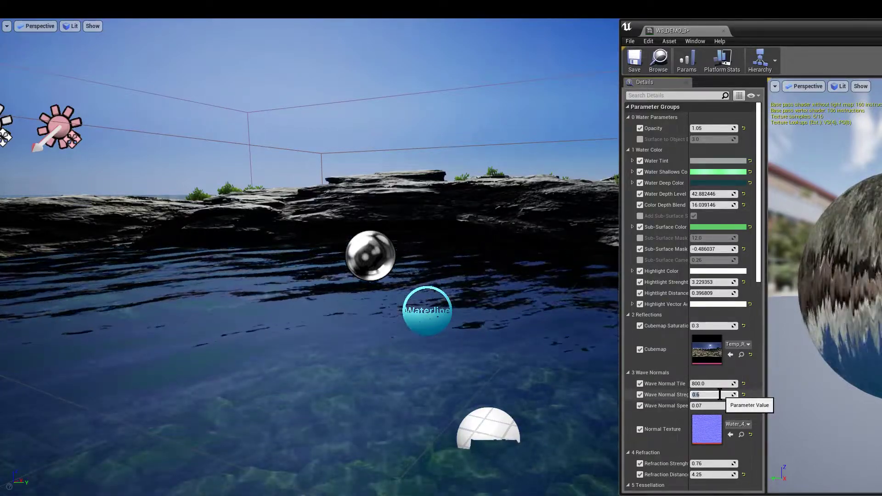
{"action": "right_click_drag", "start_coordinate": [567, 381], "coordinate": [567, 427]}
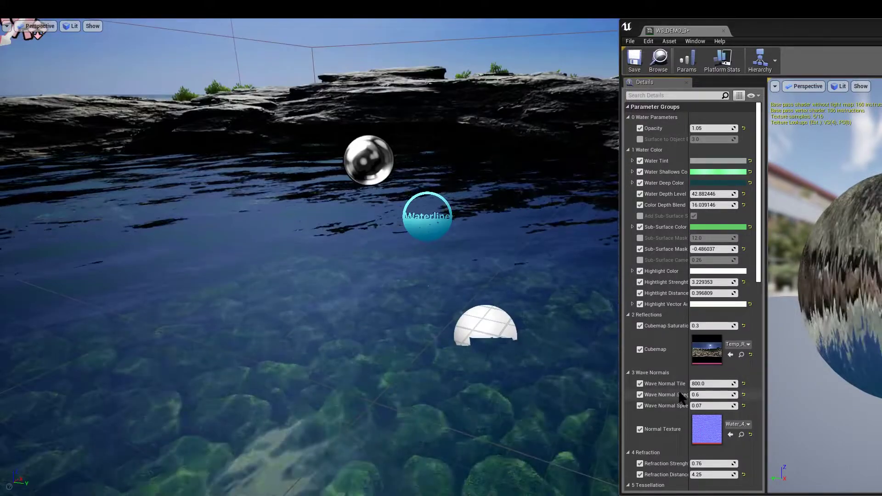
{"action": "right_click_drag", "start_coordinate": [583, 381], "coordinate": [581, 459]}
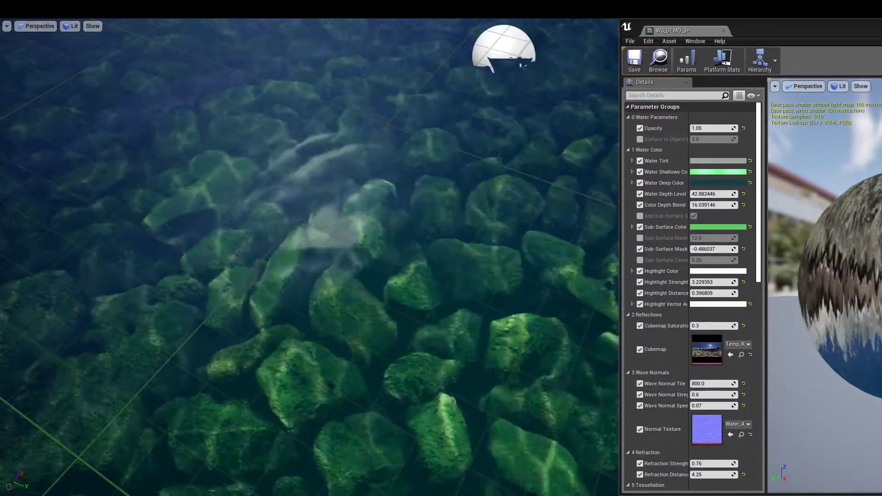
{"action": "scroll", "coordinate": [689, 432], "scroll_direction": "down", "scroll_amount": 3}
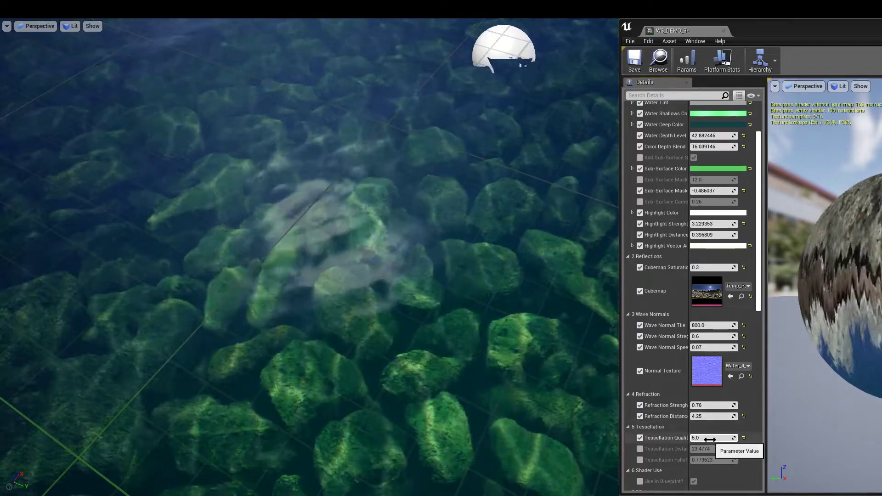
Examine the rock pool from above the surface and from underwater, with the editor's helper icons hidden and shown
{"action": "right_click_drag", "start_coordinate": [408, 334], "coordinate": [395, 257]}
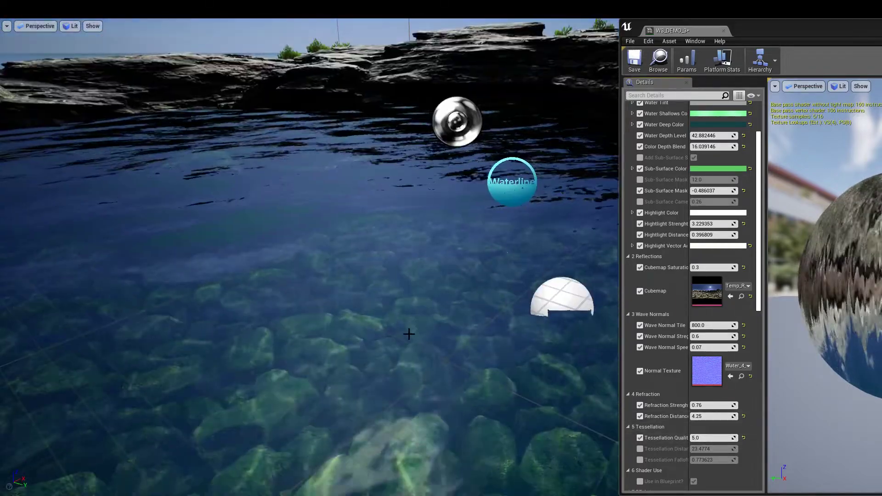
{"action": "left_click_drag", "start_coordinate": [409, 334], "coordinate": [415, 300]}
{"action": "right_click_drag", "start_coordinate": [374, 350], "coordinate": [393, 336]}
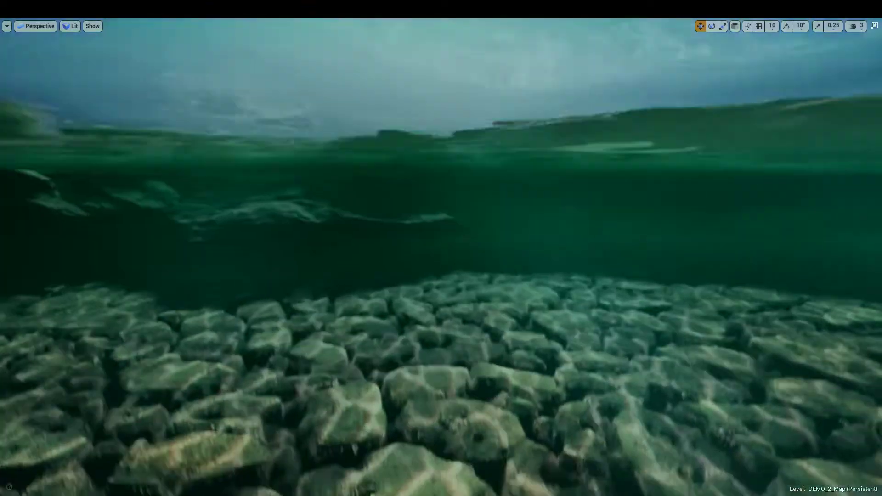
{"action": "key", "text": "F11"}
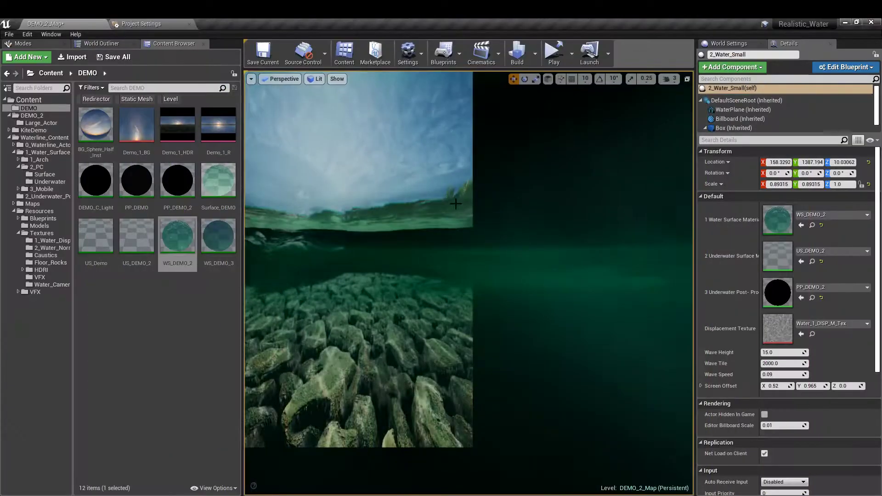
{"action": "key", "text": "F11"}
{"action": "key", "text": "g"}
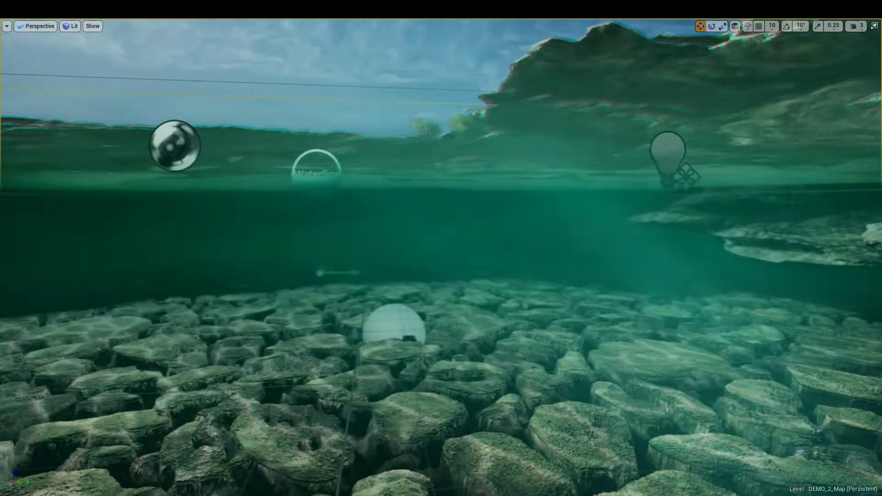
{"action": "right_click_drag", "start_coordinate": [444, 229], "coordinate": [445, 228]}
{"action": "key", "text": "e"}
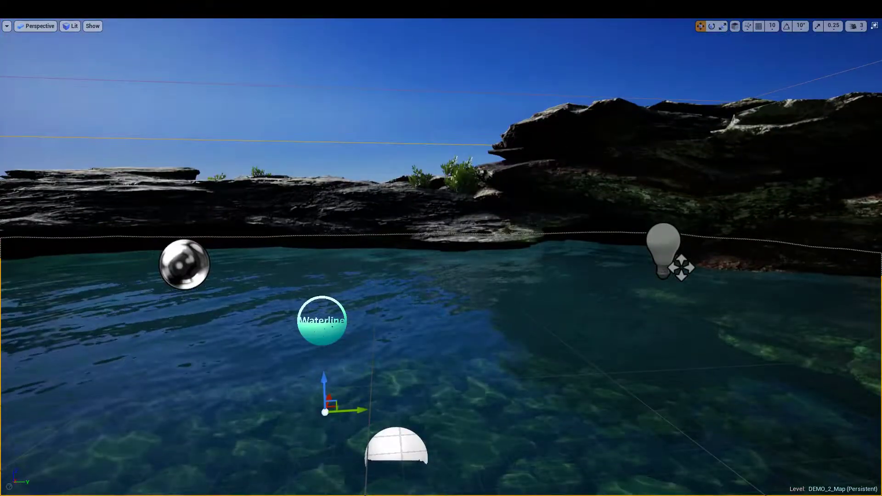
Duplicate the US_DEMO_2 underwater material as US_DEMO_3 and assign the copy to 2_Water_Small's underwater surface material slot
{"action": "key", "text": "F11"}
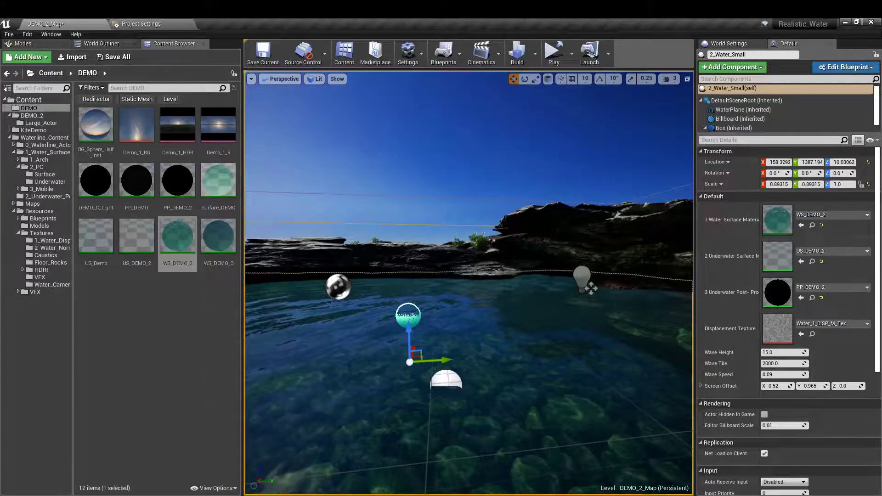
{"action": "left_click", "coordinate": [811, 261]}
{"action": "right_click", "coordinate": [133, 248]}
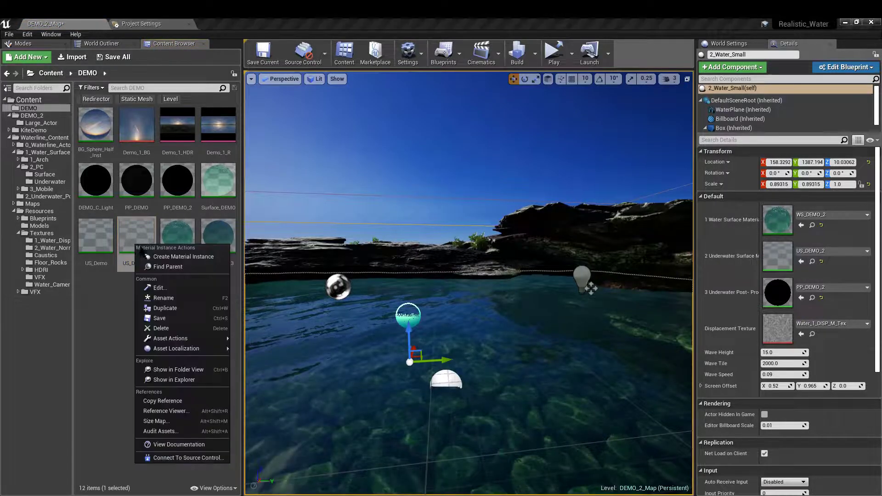
{"action": "left_click", "coordinate": [184, 308]}
{"action": "key", "text": "Return"}
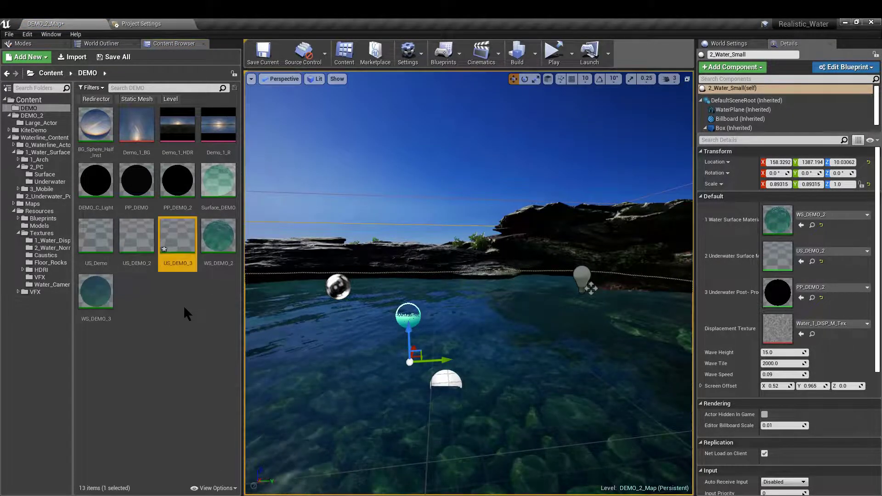
{"action": "left_click_drag", "start_coordinate": [183, 248], "coordinate": [783, 258]}
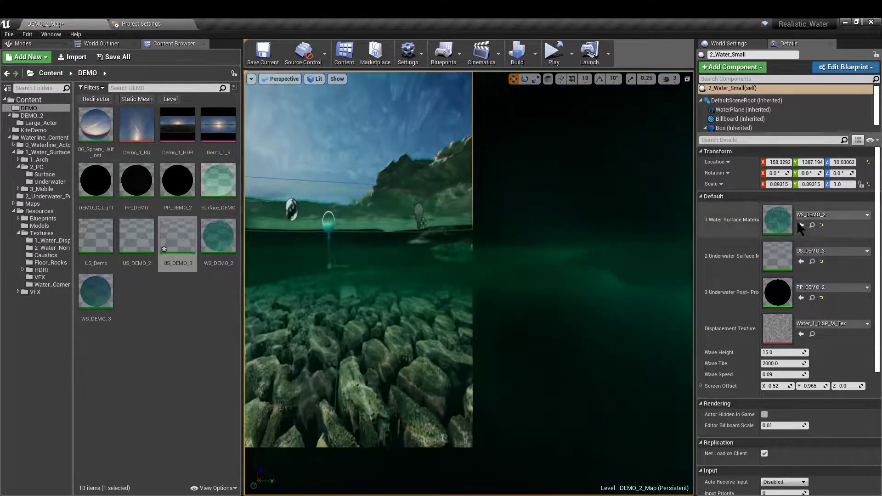
Open the US_DEMO_3 material instance for editing beside a full-size level view of the waterline
{"action": "double_click", "coordinate": [778, 257]}
{"action": "left_click_drag", "start_coordinate": [781, 160], "coordinate": [781, 19]}
{"action": "left_click", "coordinate": [491, 225]}
{"action": "key", "text": "F11"}
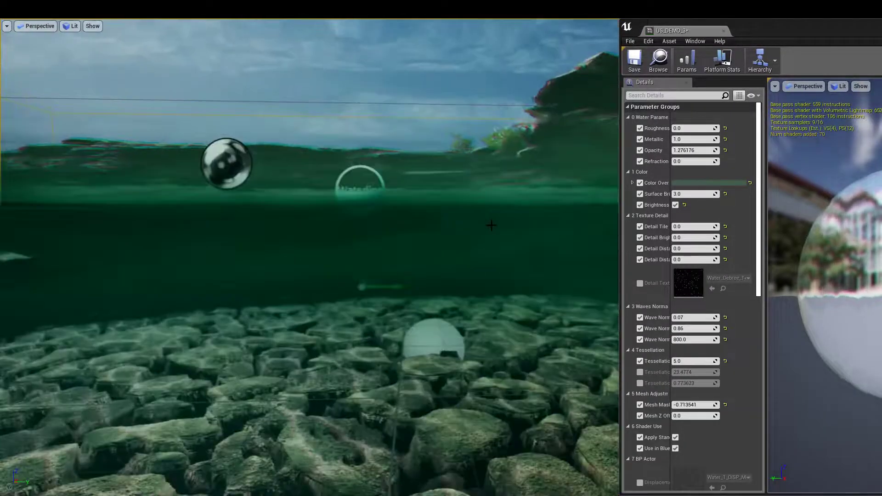
{"action": "right_click_drag", "start_coordinate": [491, 226], "coordinate": [462, 217]}
Set US_DEMO_3's parent material to the medium-quality 2_PC_Water_US_Med from the 2_PC Underwater folder
{"action": "scroll", "coordinate": [707, 339], "scroll_direction": "down", "scroll_amount": 10}
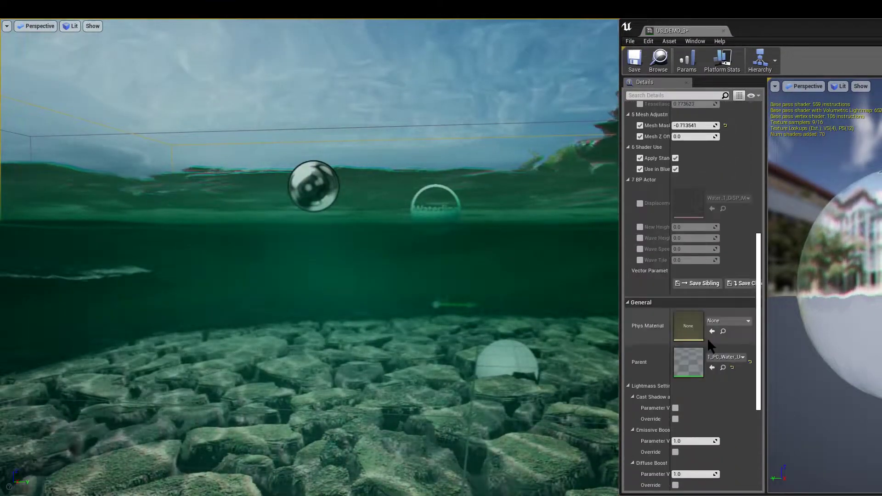
{"action": "scroll", "coordinate": [707, 337], "scroll_direction": "down", "scroll_amount": 2}
{"action": "right_click_drag", "start_coordinate": [464, 280], "coordinate": [478, 280]}
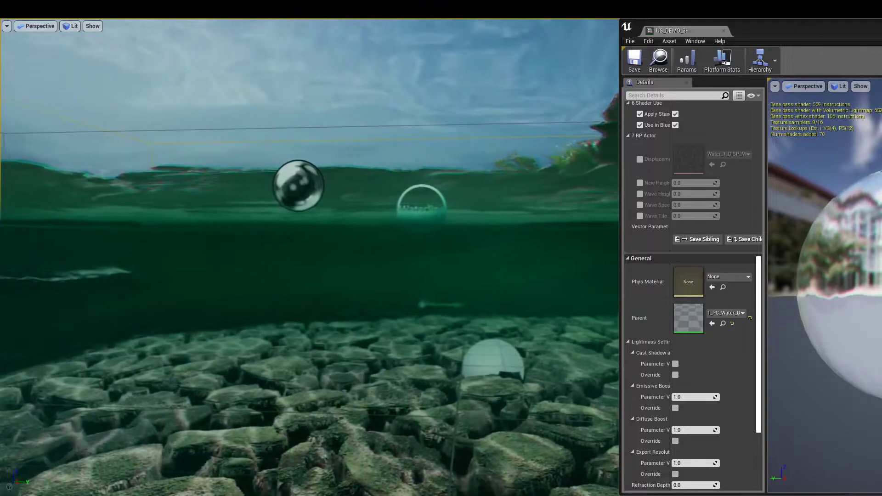
{"action": "key", "text": "F11"}
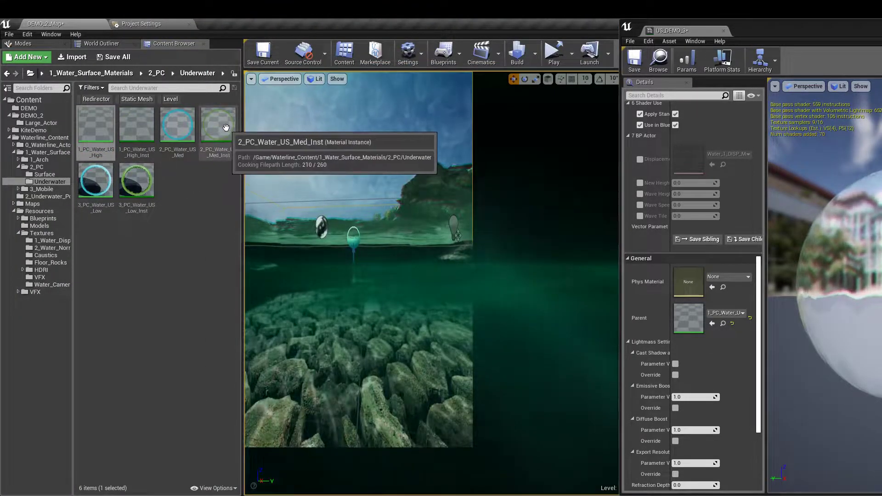
{"action": "left_click_drag", "start_coordinate": [179, 125], "coordinate": [685, 315]}
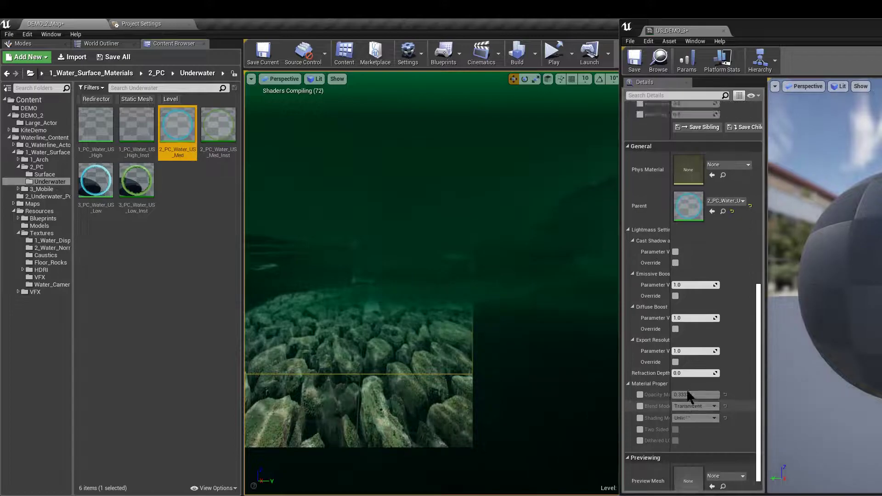
Examine the medium-quality underwater material at the waterline and over the rocks from several angles, with the helper icons hidden
{"action": "key", "text": "F11"}
{"action": "mouse_move", "coordinate": [353, 277]}
{"action": "right_mouse_down"}
{"action": "mouse_move", "coordinate": [317, 314]}
{"action": "mouse_move", "coordinate": [368, 277]}
{"action": "mouse_move", "coordinate": [317, 292]}
{"action": "right_mouse_up"}
{"action": "scroll", "coordinate": [673, 328], "scroll_direction": "up", "scroll_amount": 10}
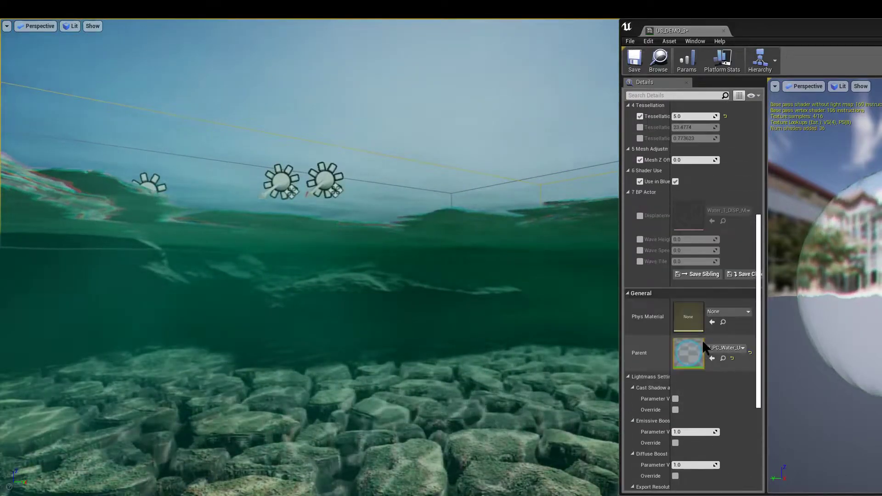
{"action": "mouse_move", "coordinate": [411, 304]}
{"action": "right_mouse_down"}
{"action": "mouse_move", "coordinate": [464, 298]}
{"action": "mouse_move", "coordinate": [533, 307]}
{"action": "right_mouse_up"}
{"action": "key", "text": "g"}
{"action": "right_click_drag", "start_coordinate": [466, 307], "coordinate": [367, 304]}
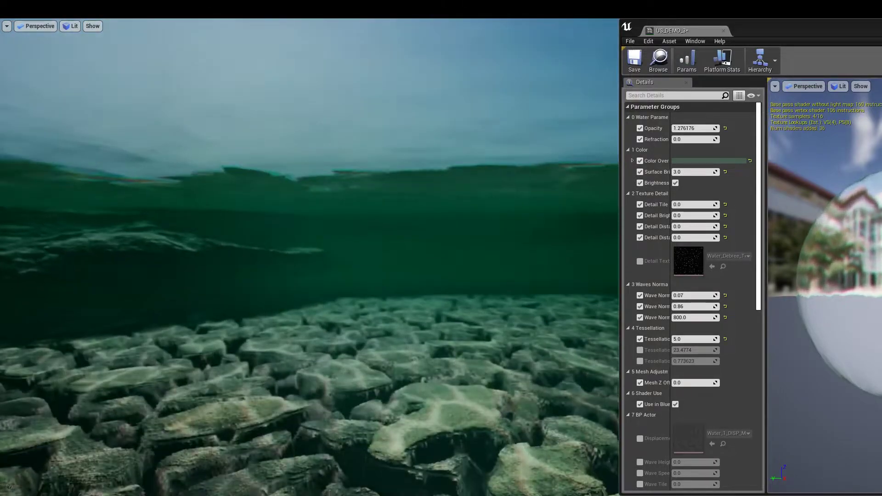
{"action": "right_click_drag", "start_coordinate": [465, 308], "coordinate": [518, 255]}
{"action": "right_click_drag", "start_coordinate": [526, 141], "coordinate": [613, 141]}
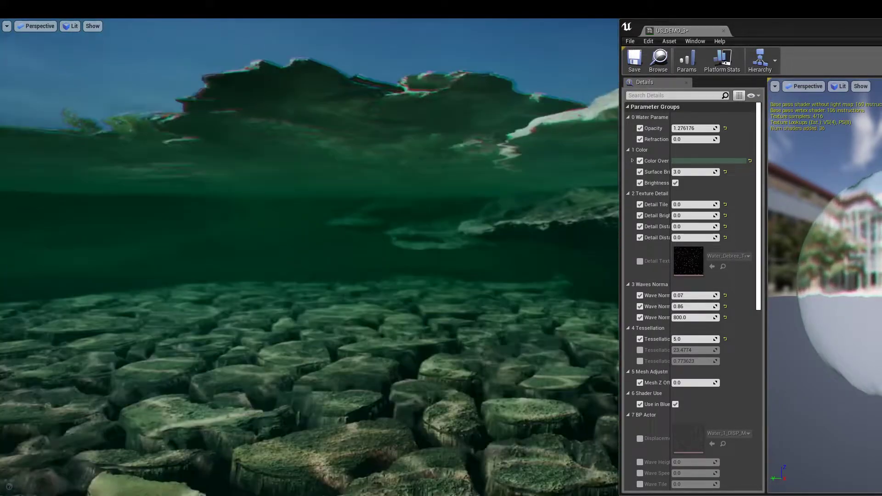
{"action": "right_click_drag", "start_coordinate": [361, 293], "coordinate": [299, 300]}
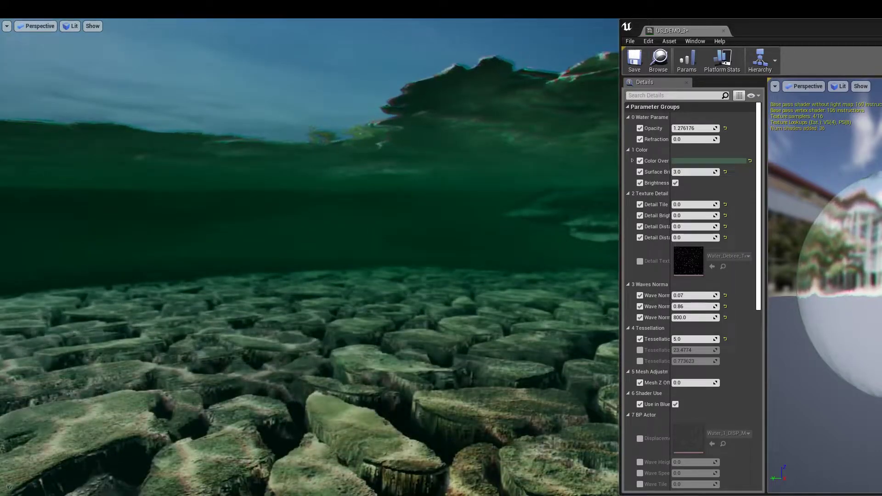
{"action": "right_click_drag", "start_coordinate": [431, 251], "coordinate": [370, 248]}
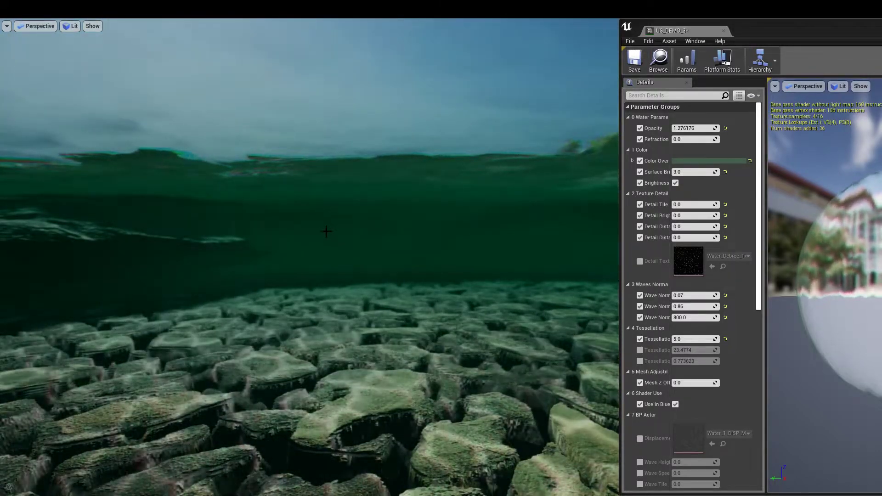
{"action": "right_click_drag", "start_coordinate": [358, 310], "coordinate": [432, 309]}
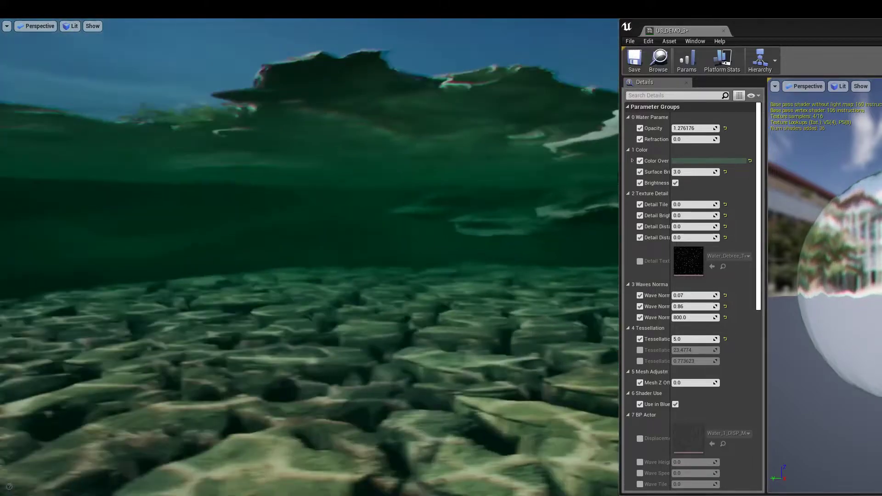